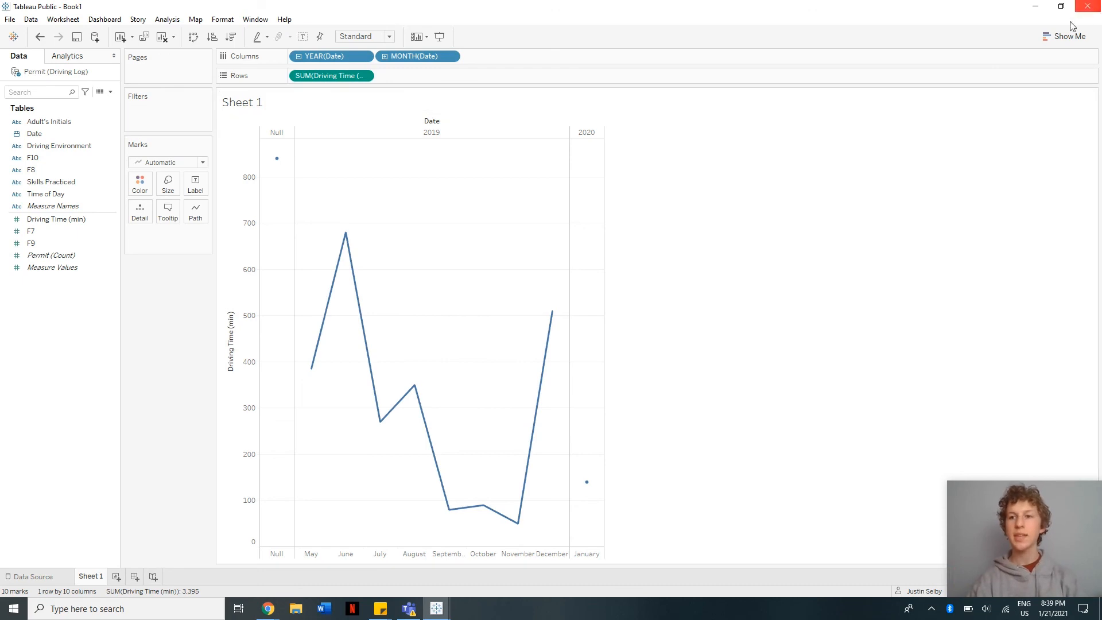
# - Drill the date on the columns down to days and convert the driving-time chart to a continuous line chart
pyautogui.click(1050, 38)
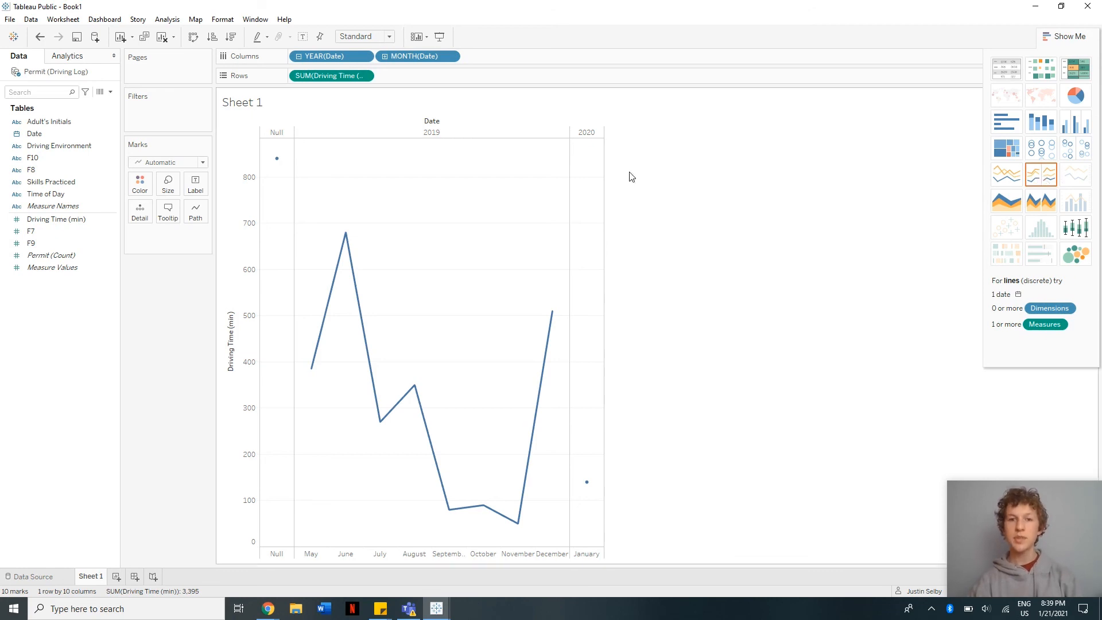
pyautogui.click(385, 56)
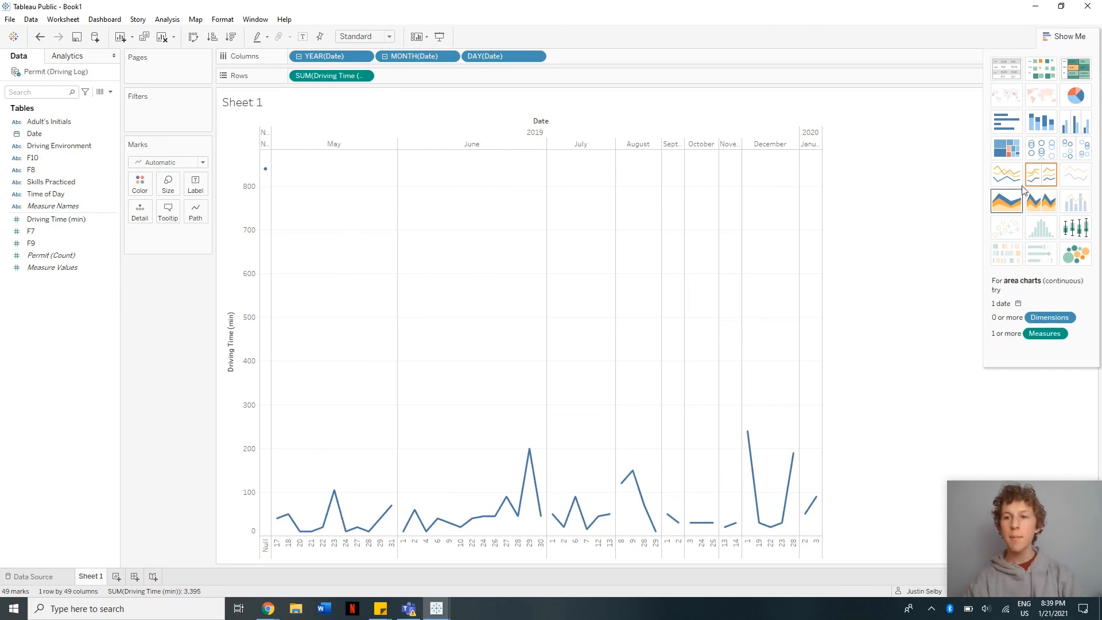
pyautogui.click(1003, 181)
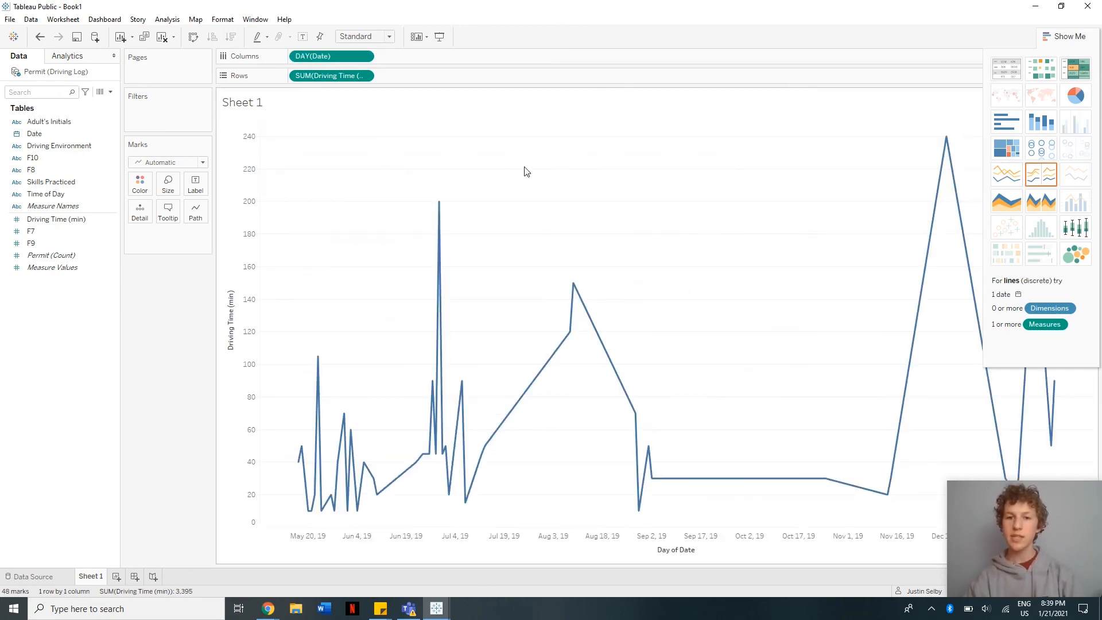
# - Rebuild the chart's date at month level without year or quarter, and plot driving time as a continuous line
pyautogui.moveTo(34, 133); pyautogui.dragTo(78, 193)
pyautogui.click(298, 56)
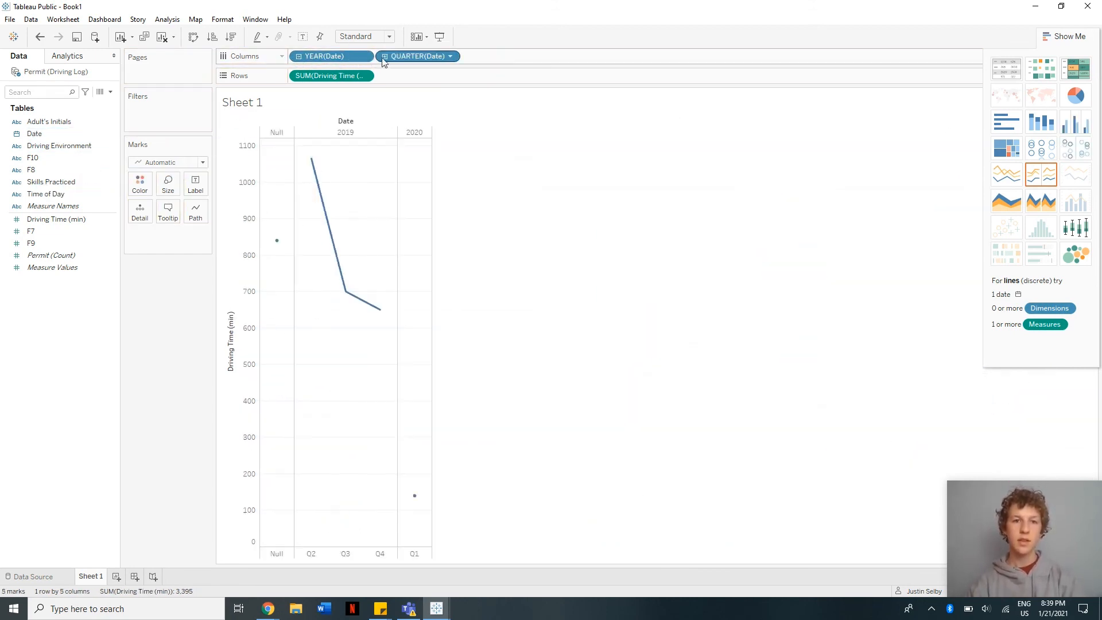
pyautogui.click(385, 56)
pyautogui.moveTo(413, 57); pyautogui.dragTo(86, 214)
pyautogui.click(1006, 174)
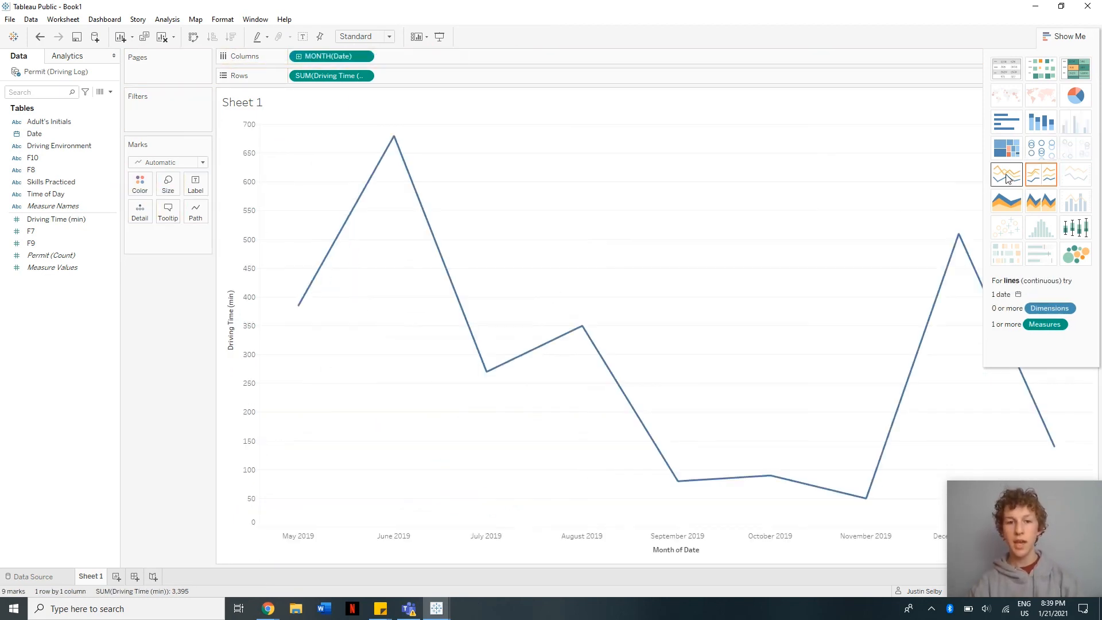
pyautogui.click(1066, 36)
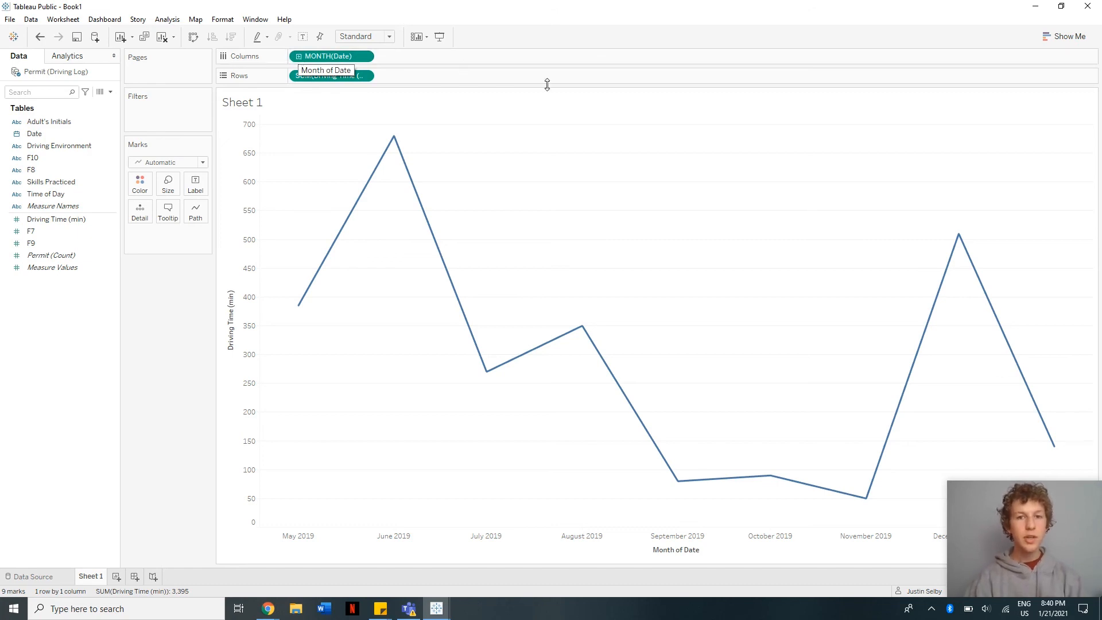
# - Convert the monthly driving-time chart to a continuous area chart and split it by color with Time of Day
pyautogui.click(1051, 38)
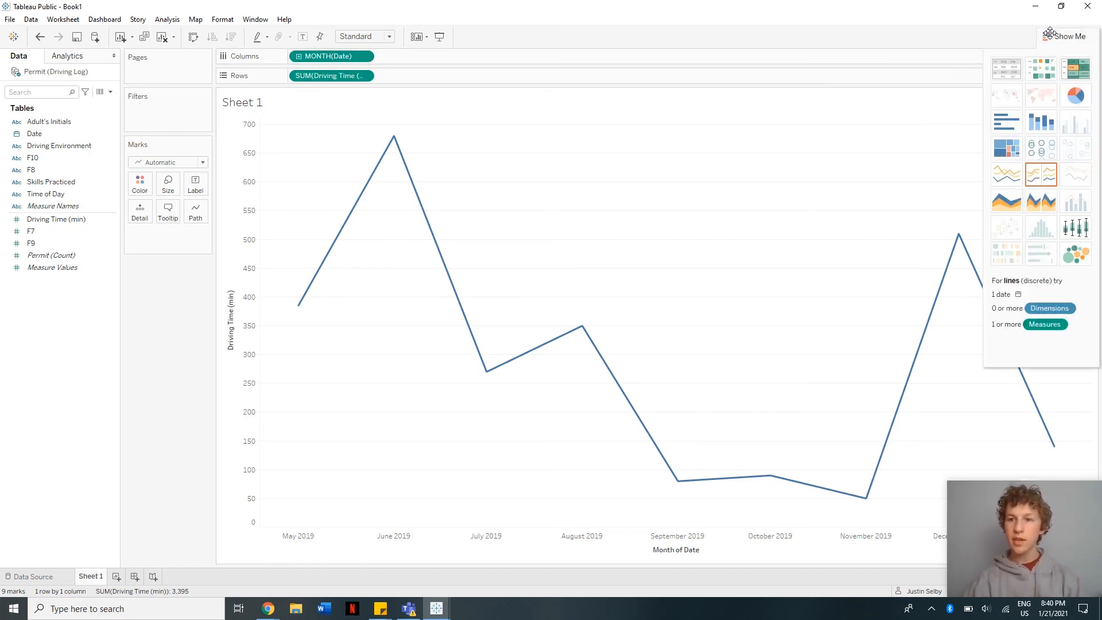
pyautogui.click(1015, 204)
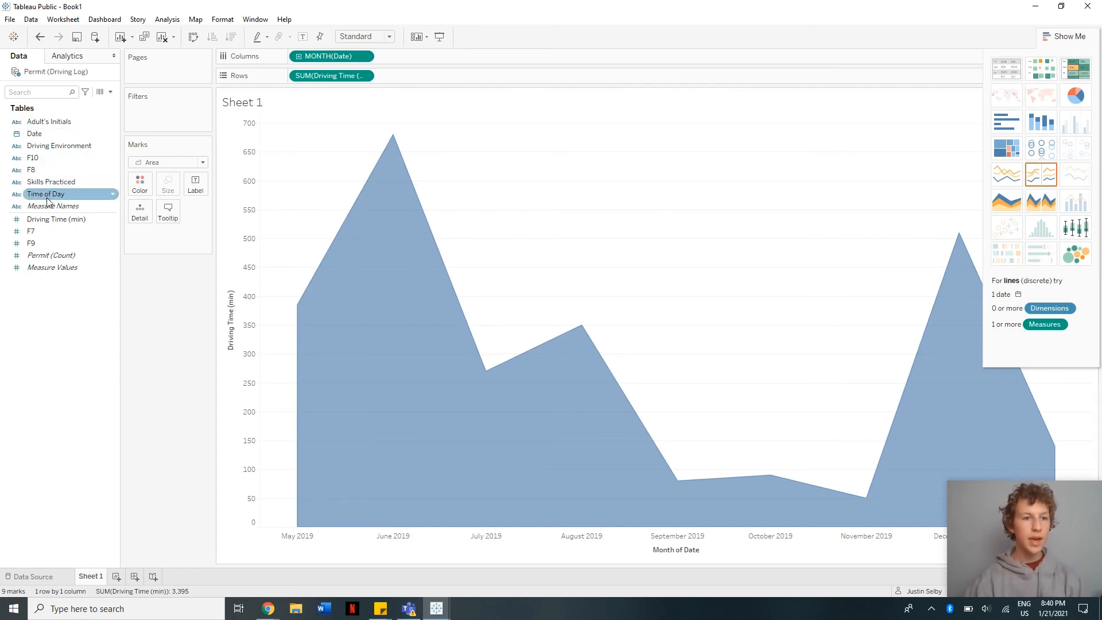
pyautogui.moveTo(49, 198); pyautogui.dragTo(442, 213)
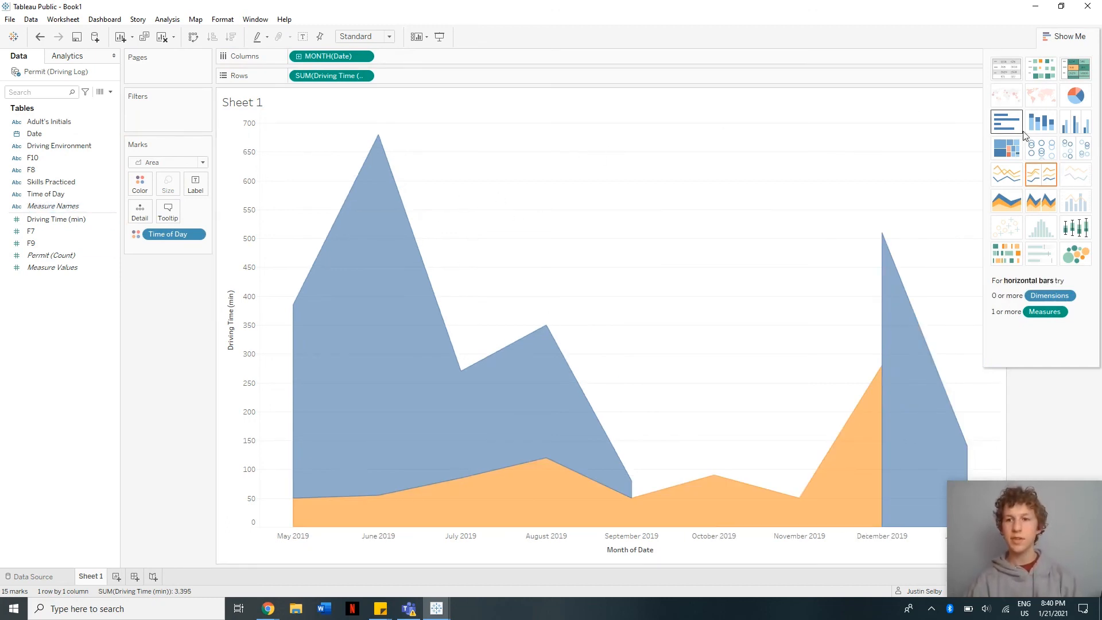
pyautogui.click(1066, 40)
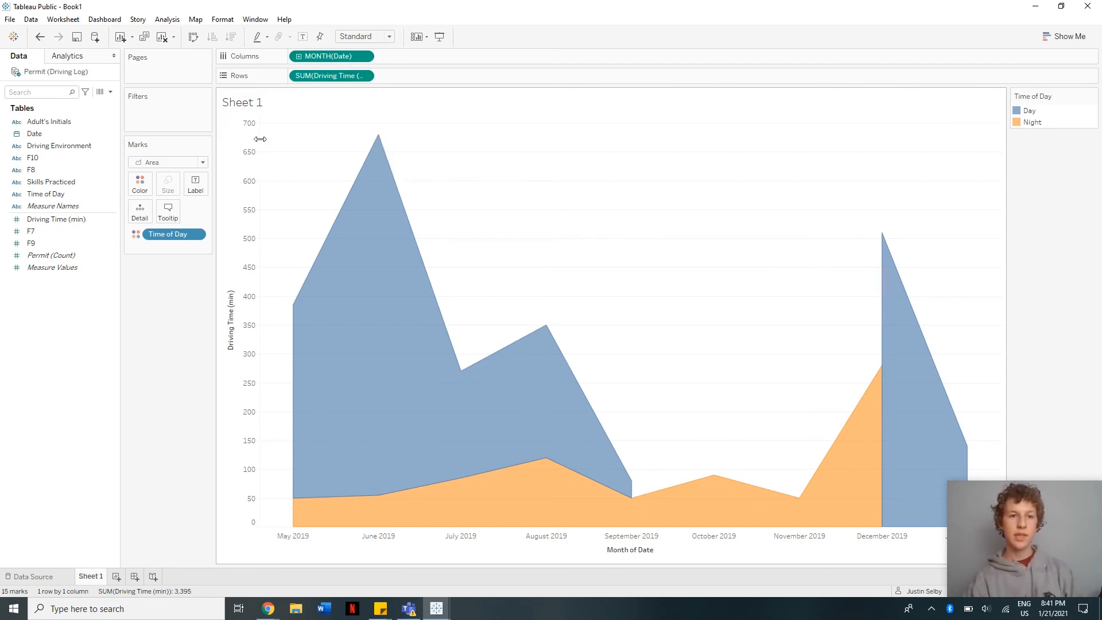
pyautogui.moveTo(377, 148)
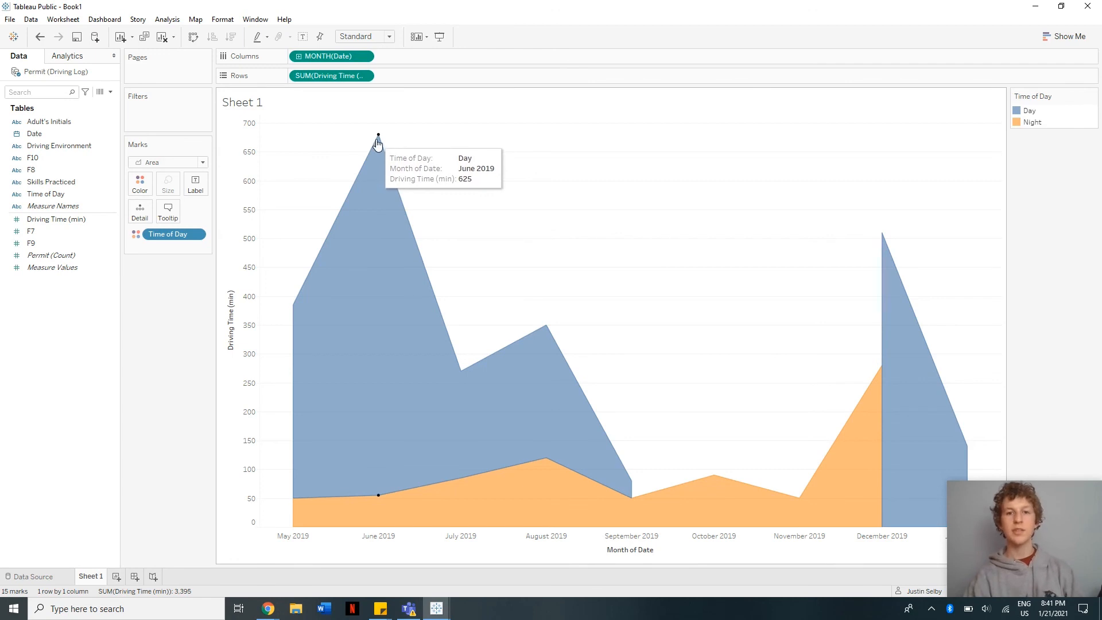
pyautogui.moveTo(386, 488)
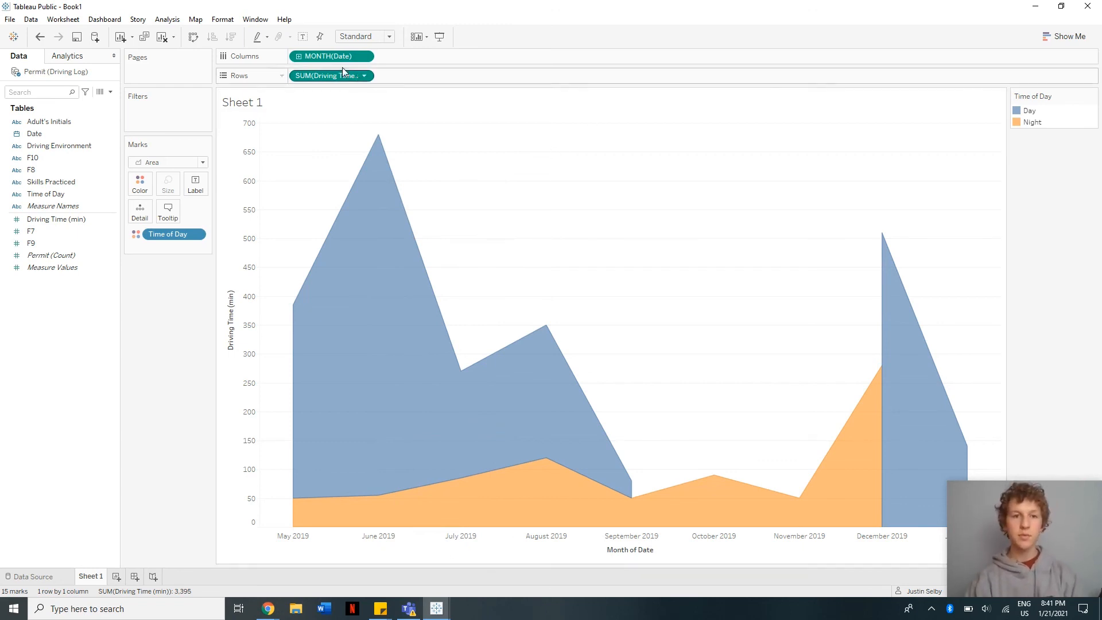
# - Clear the date, driving time and Time of Day, then plot Driving Time (min) on rows against Adult's Initials on columns
pyautogui.moveTo(300, 64); pyautogui.dragTo(43, 130)
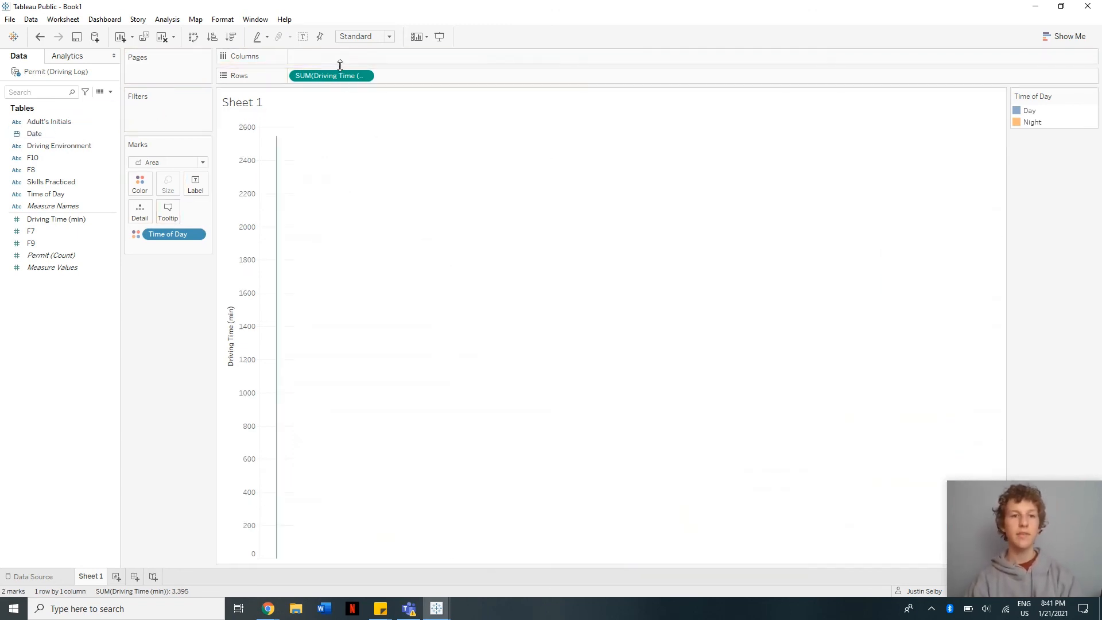
pyautogui.moveTo(344, 77); pyautogui.dragTo(95, 158)
pyautogui.moveTo(167, 235); pyautogui.dragTo(311, 61)
pyautogui.moveTo(184, 168); pyautogui.dragTo(360, 80)
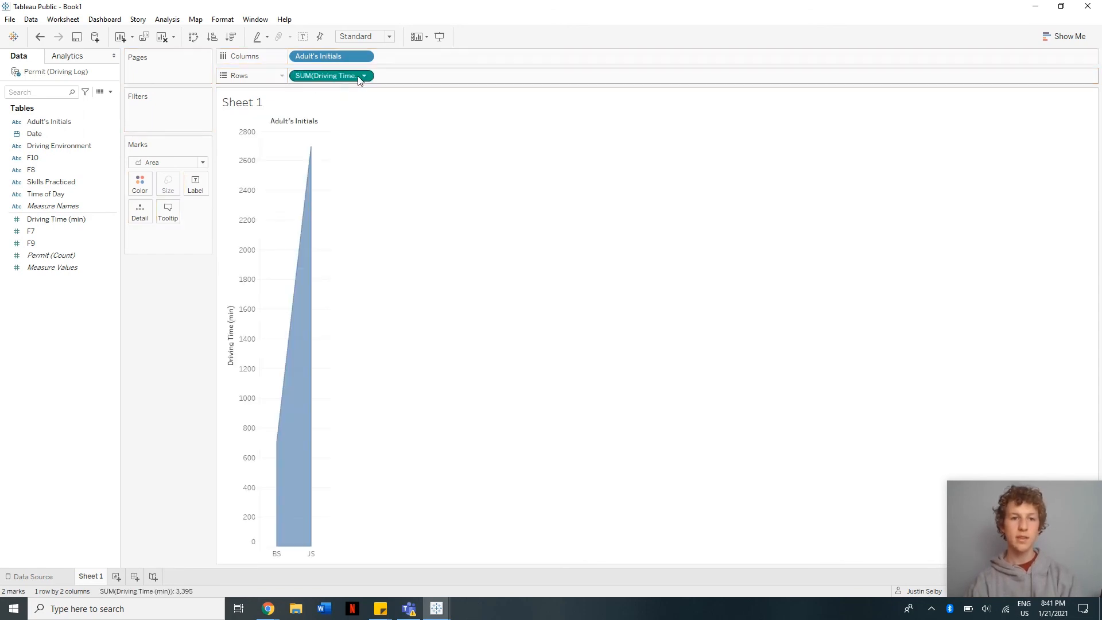
# - Convert the Adult's Initials chart to horizontal bars, then swap rows and columns to make the bars vertical
pyautogui.click(1066, 37)
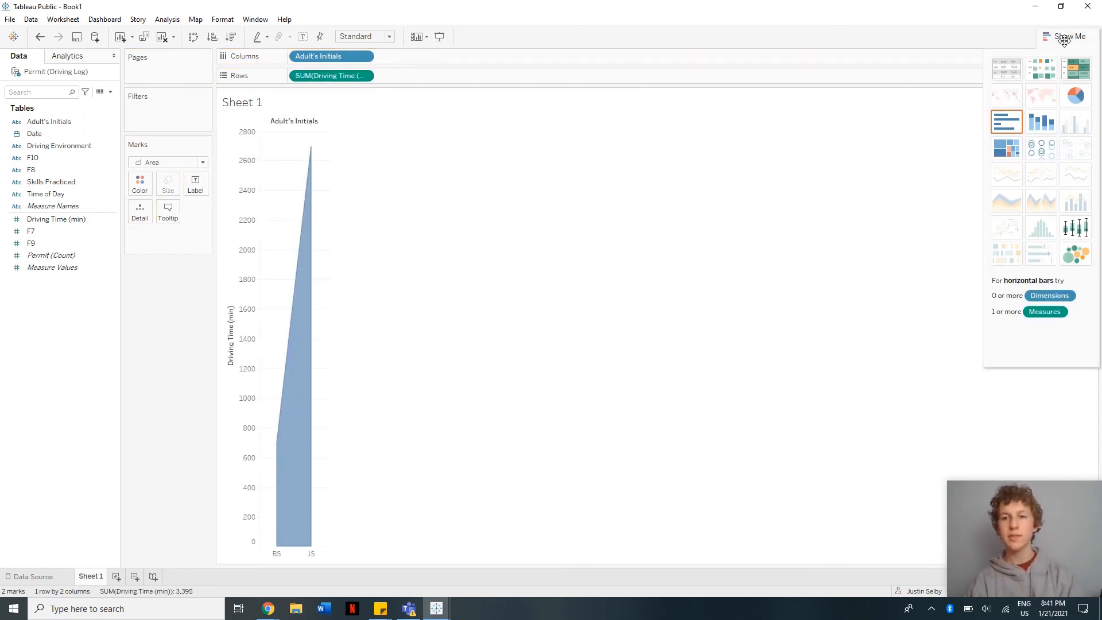
pyautogui.click(1014, 129)
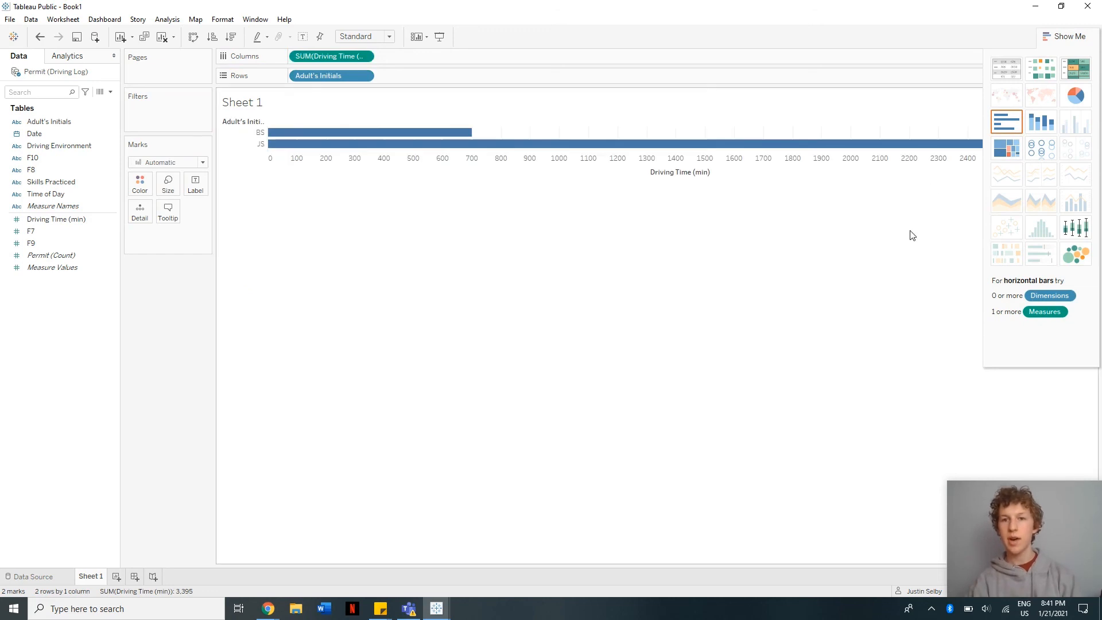
pyautogui.moveTo(304, 72); pyautogui.dragTo(398, 75)
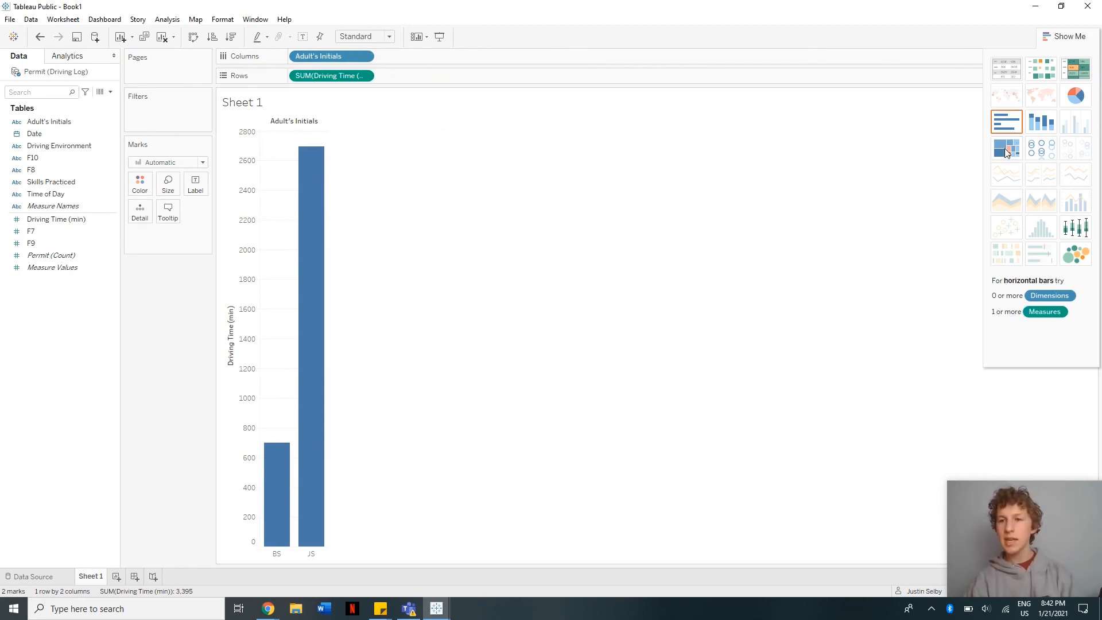
pyautogui.click(1038, 122)
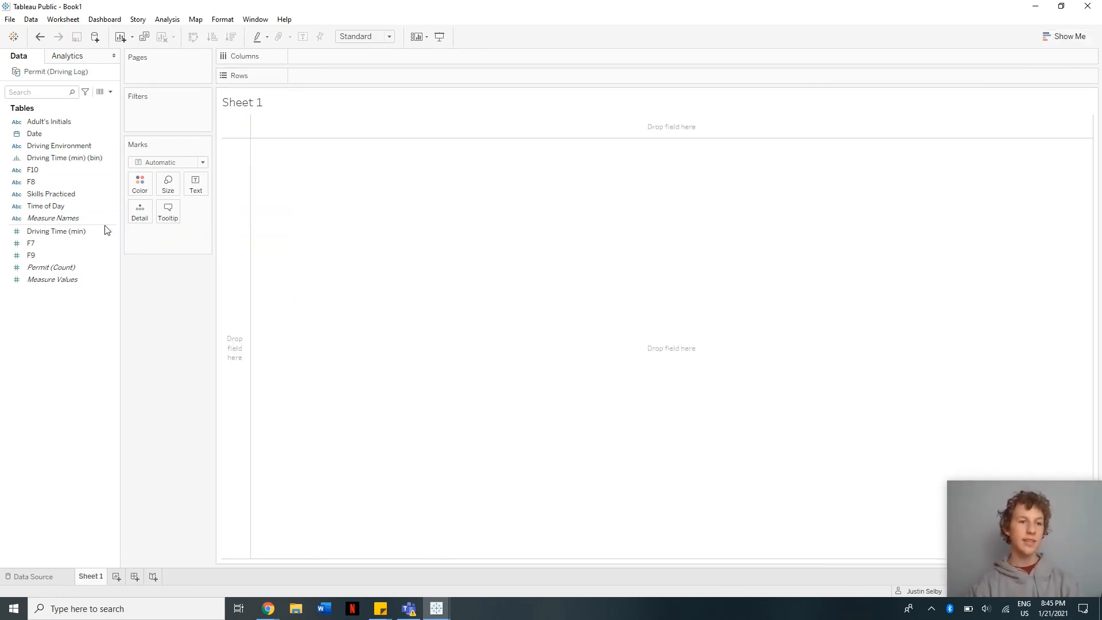
# - Add Driving Time (min) to the empty sheet and turn it into a histogram
pyautogui.click(79, 232)
pyautogui.moveTo(79, 231); pyautogui.dragTo(581, 217)
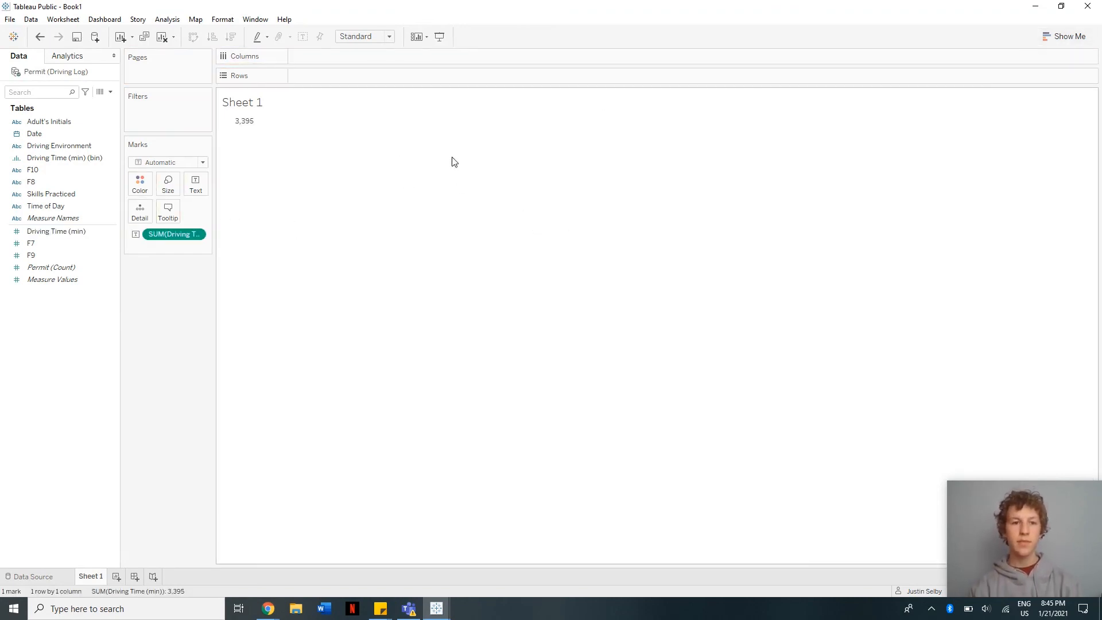
pyautogui.click(1066, 35)
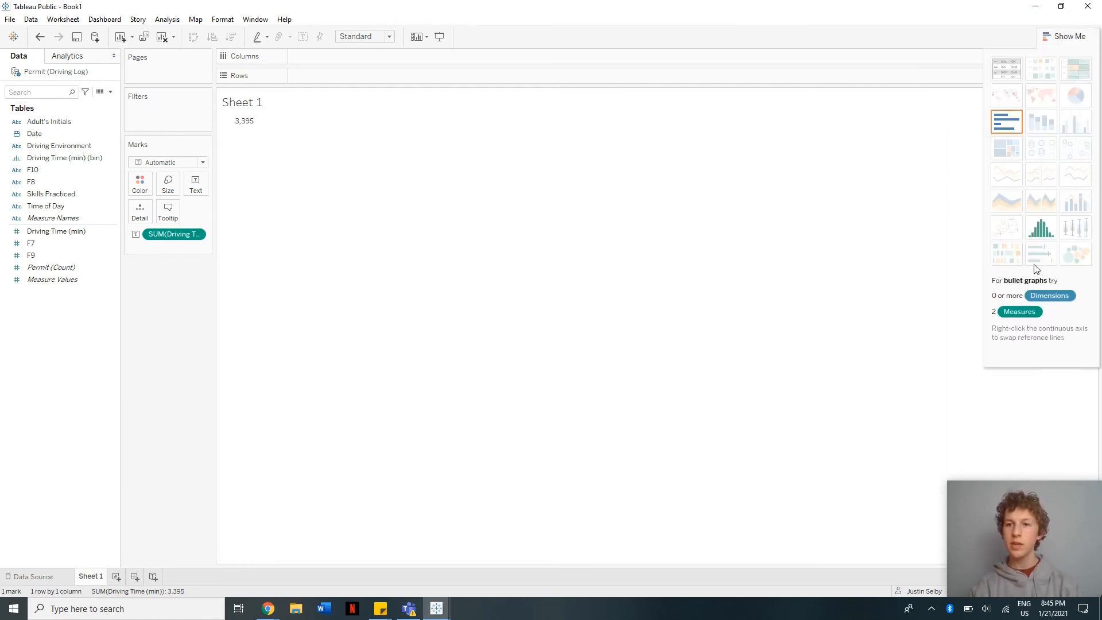
pyautogui.click(1047, 232)
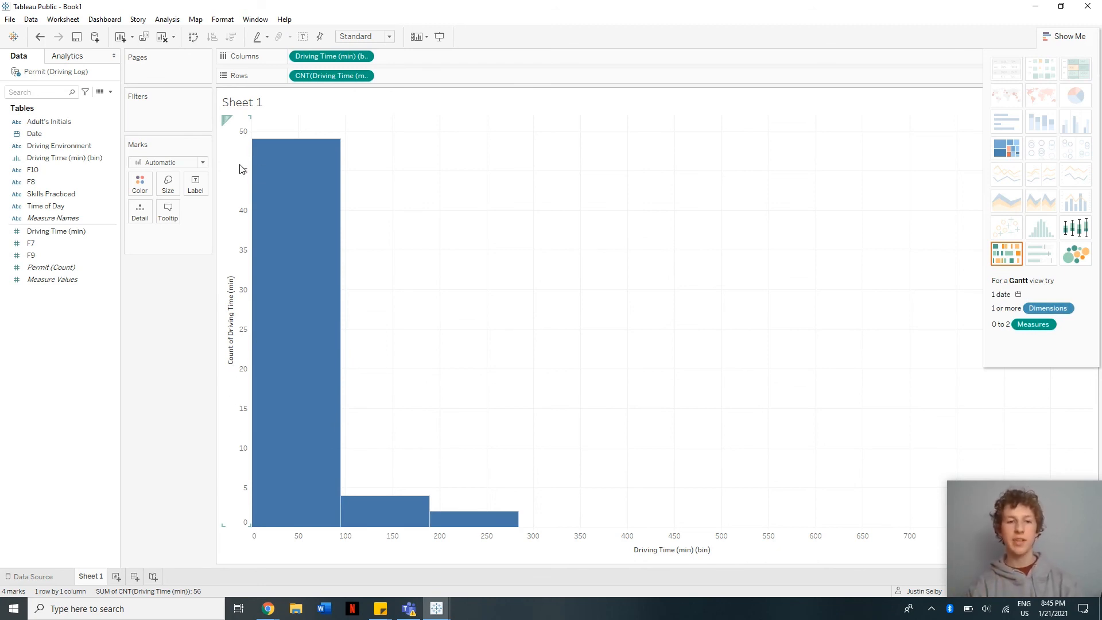
# - Exclude the isolated outlier bar at the 758-minute bin from the histogram
pyautogui.moveTo(1016, 543); pyautogui.dragTo(823, 521)
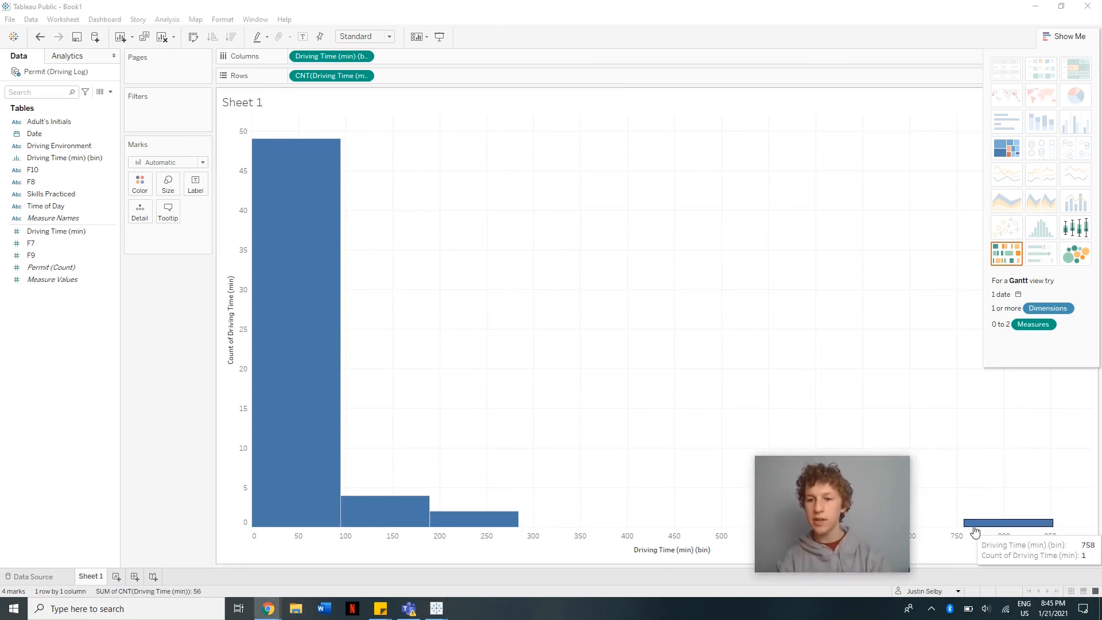
pyautogui.rightClick(976, 523)
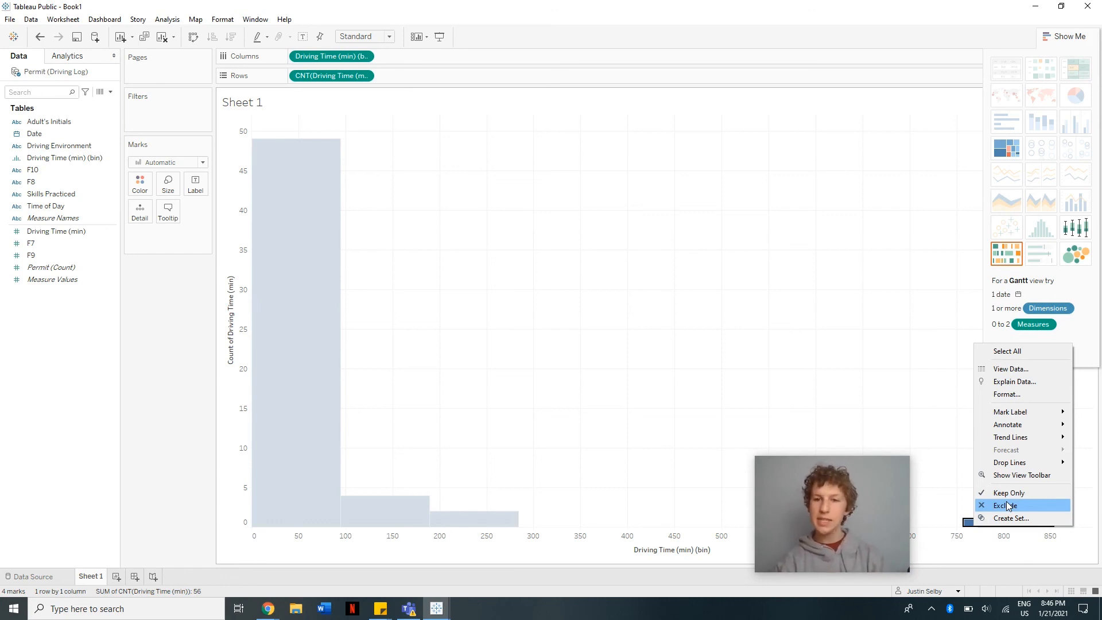
pyautogui.click(1008, 506)
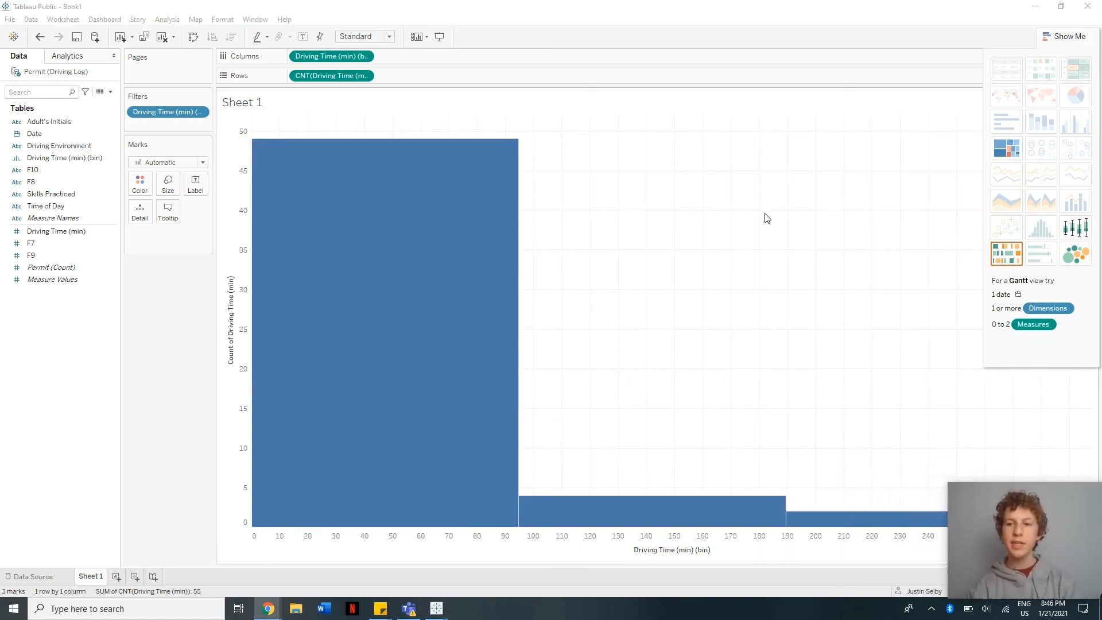
pyautogui.moveTo(276, 222)
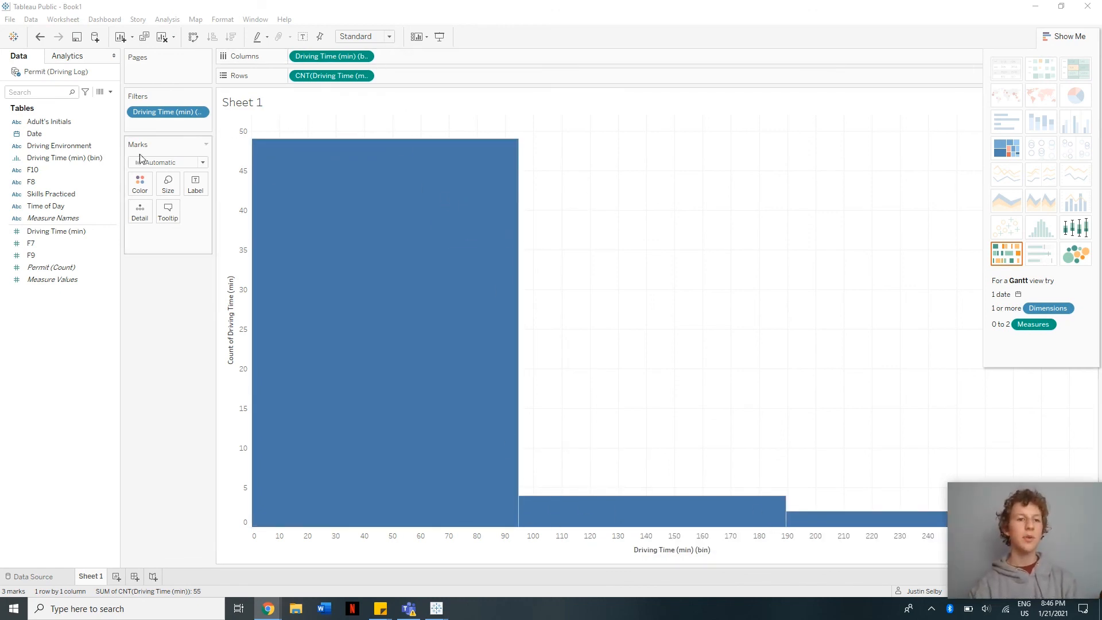
# - Set the bin size of the Driving Time (min) (bin) field to 30
pyautogui.click(85, 164)
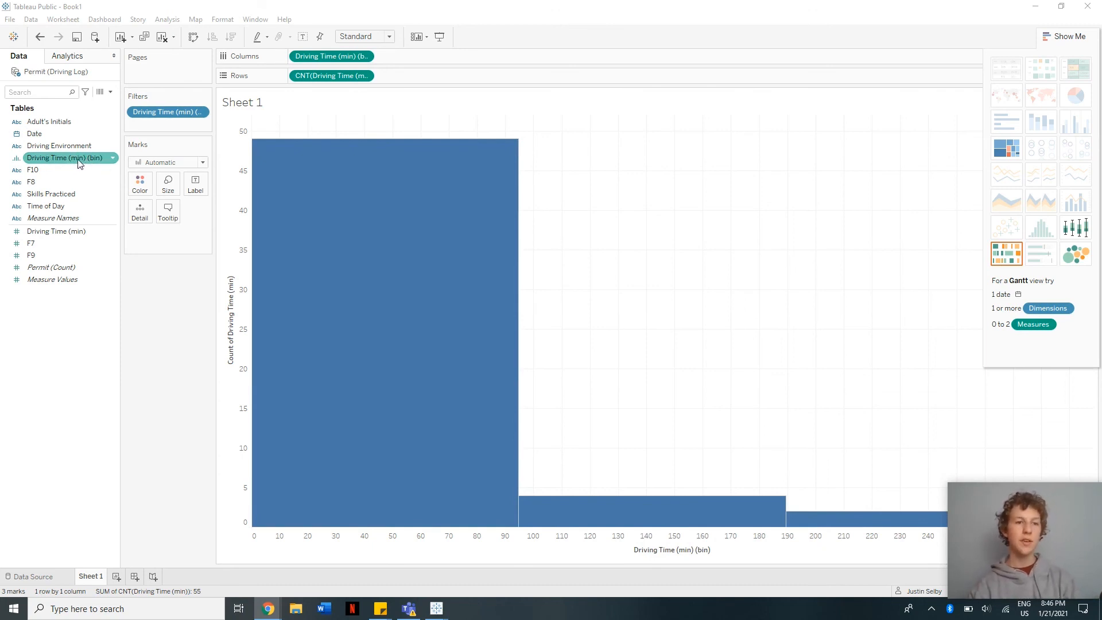
pyautogui.click(113, 160)
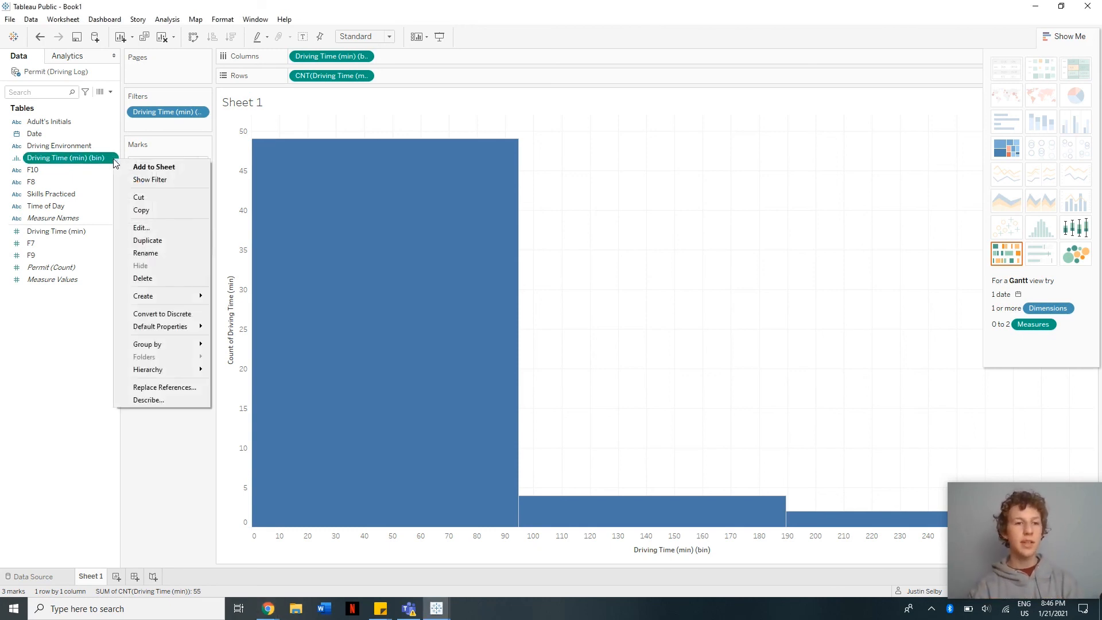
pyautogui.click(133, 229)
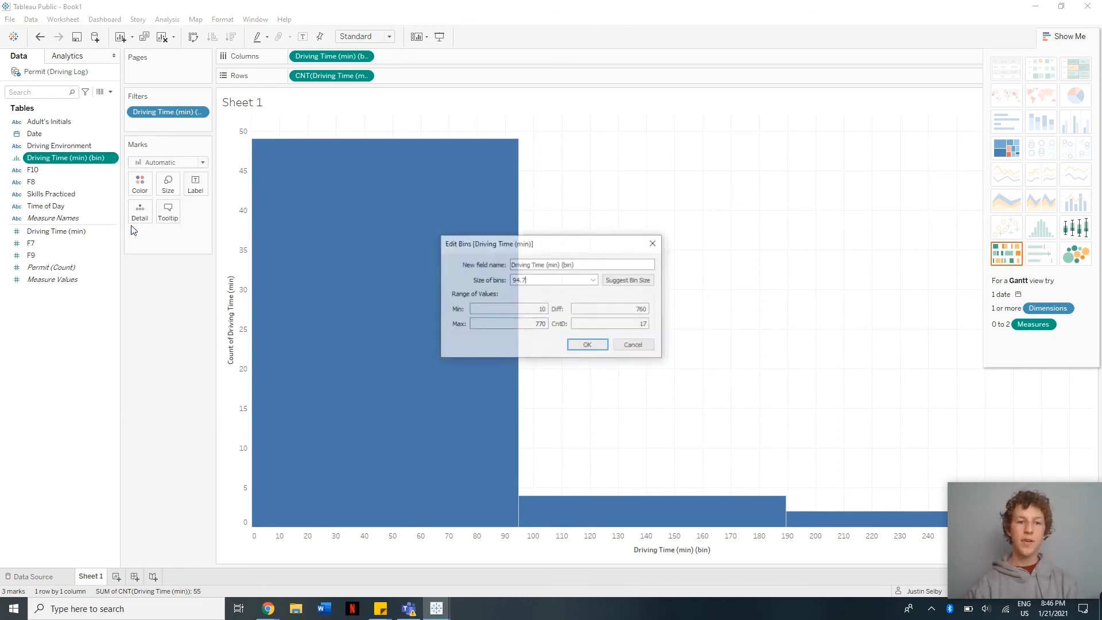
pyautogui.click(532, 282)
pyautogui.press('BackSpace')
pyautogui.press('BackSpace')
pyautogui.press('BackSpace')
pyautogui.press('BackSpace')
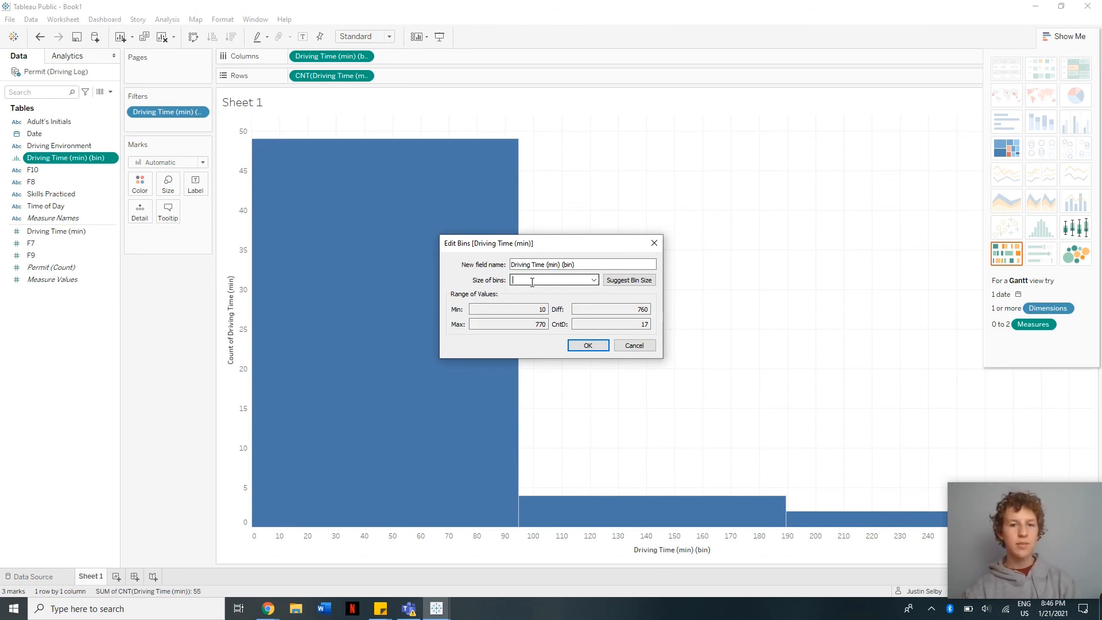
pyautogui.write('30')
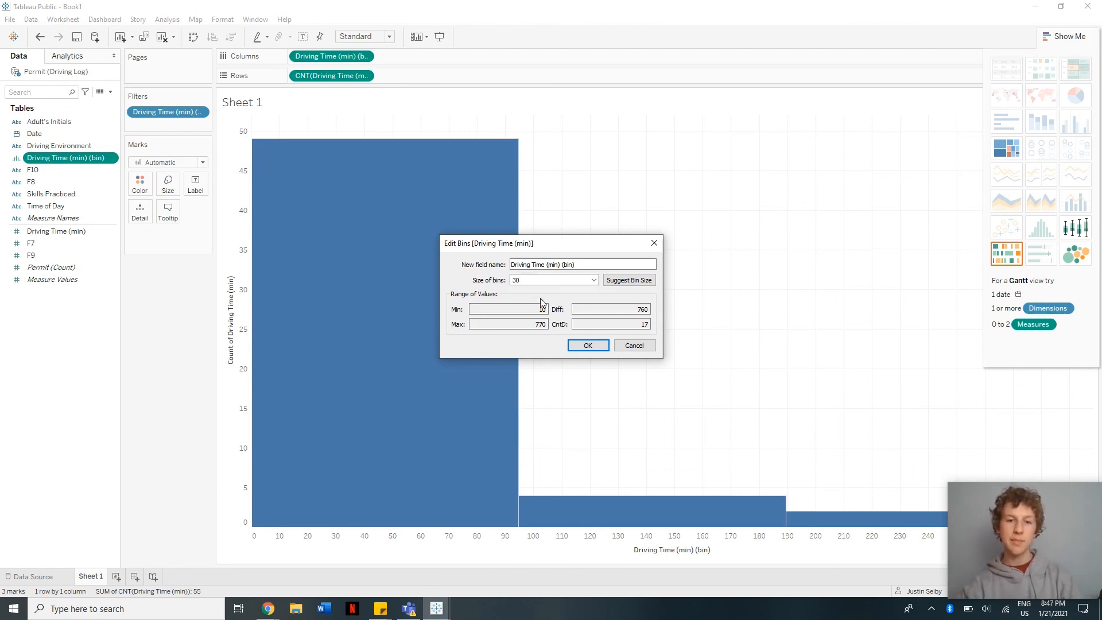
pyautogui.click(587, 345)
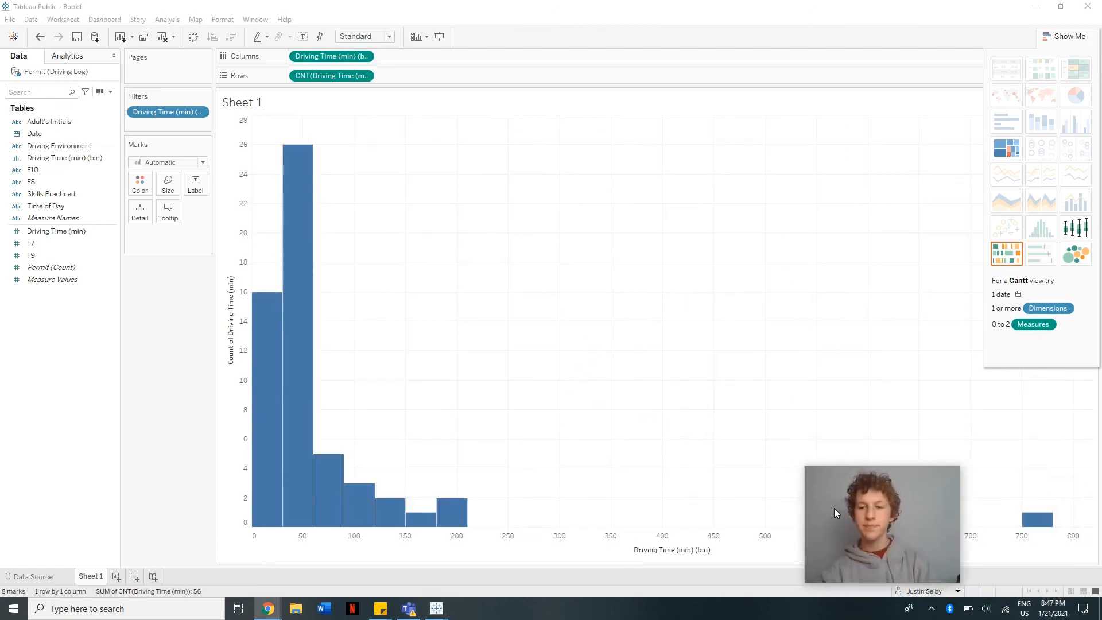
# - Exclude the outlier bar between 750 and 800 minutes from the re-binned histogram
pyautogui.click(1036, 522)
pyautogui.rightClick(1036, 522)
pyautogui.click(1016, 500)
pyautogui.moveTo(937, 527); pyautogui.dragTo(1047, 538)
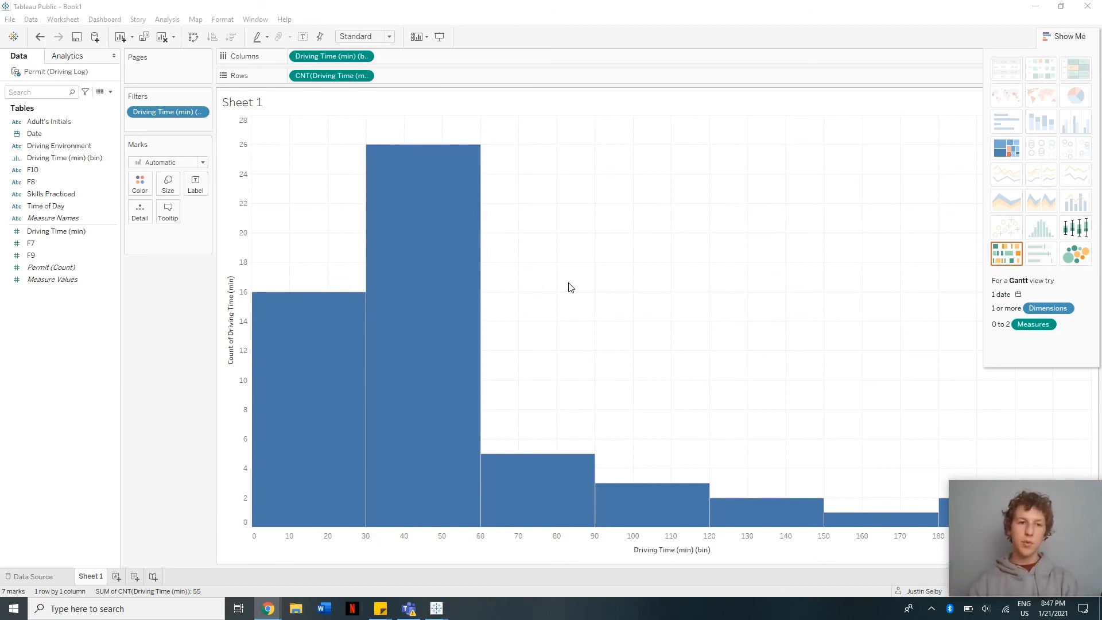
# - Try a bin size of 10 for the Driving Time (min) (bin) field in the histogram
pyautogui.click(108, 160)
pyautogui.click(112, 158)
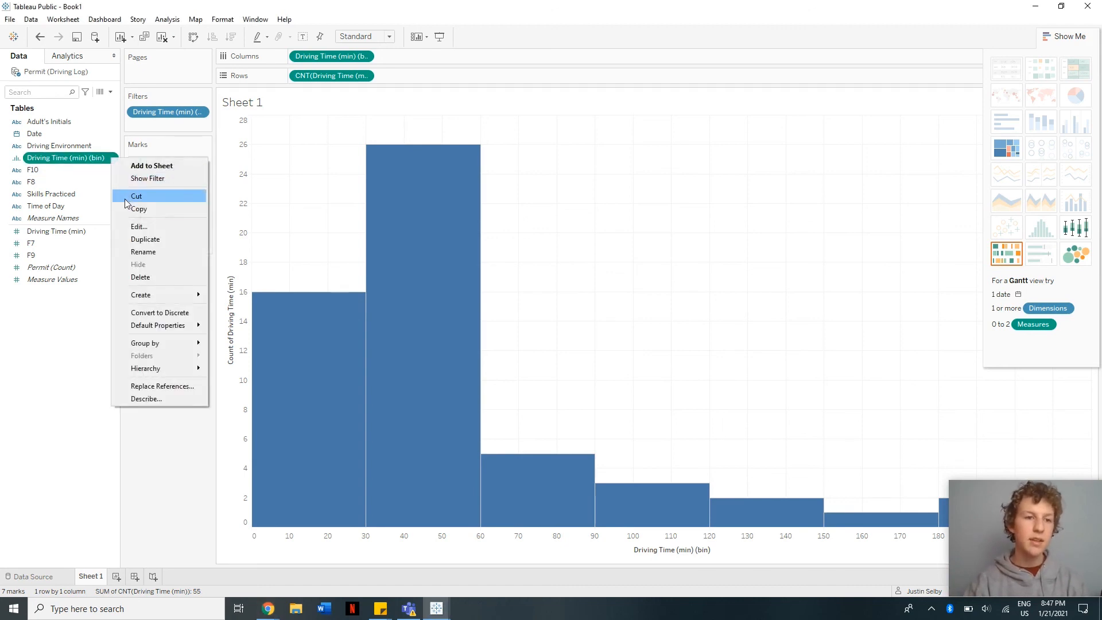
pyautogui.click(148, 225)
pyautogui.doubleClick(557, 281)
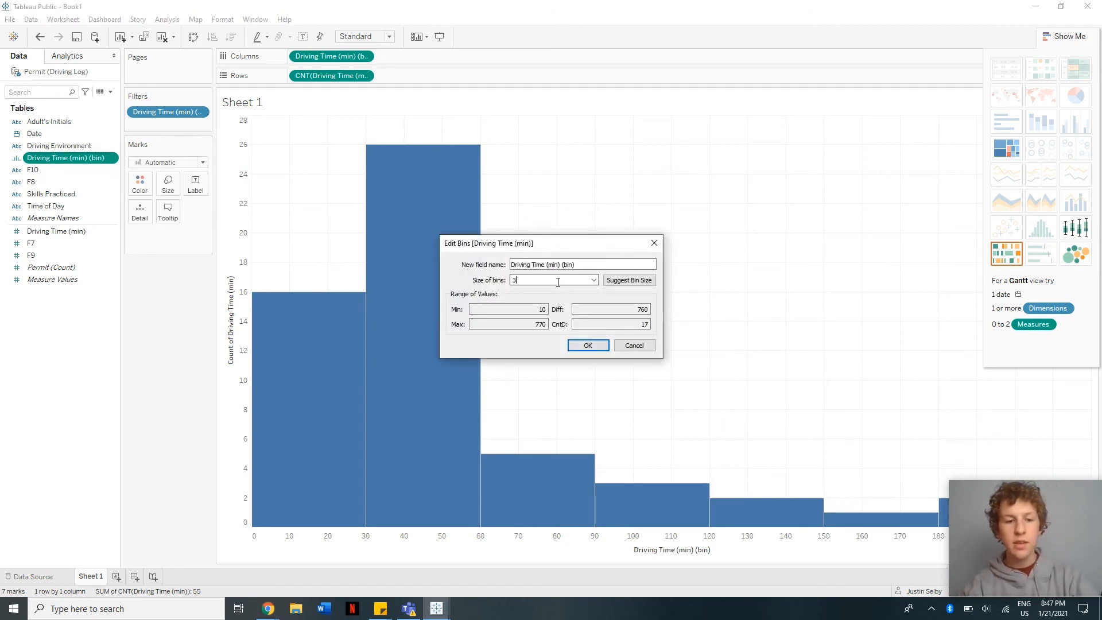
pyautogui.write('15')
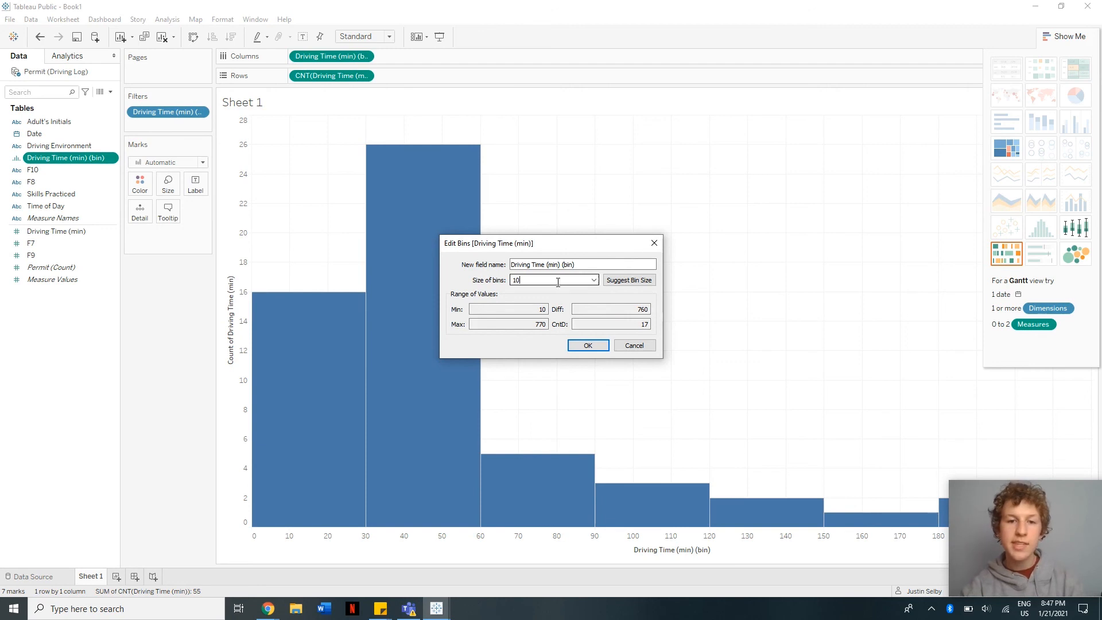
pyautogui.click(588, 346)
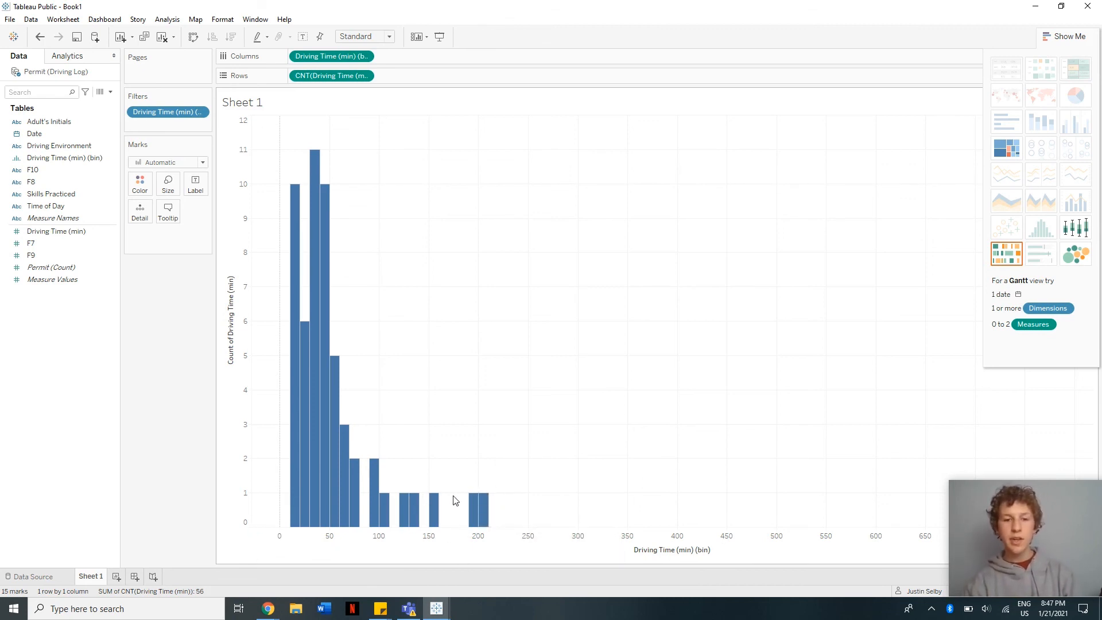
pyautogui.moveTo(434, 508)
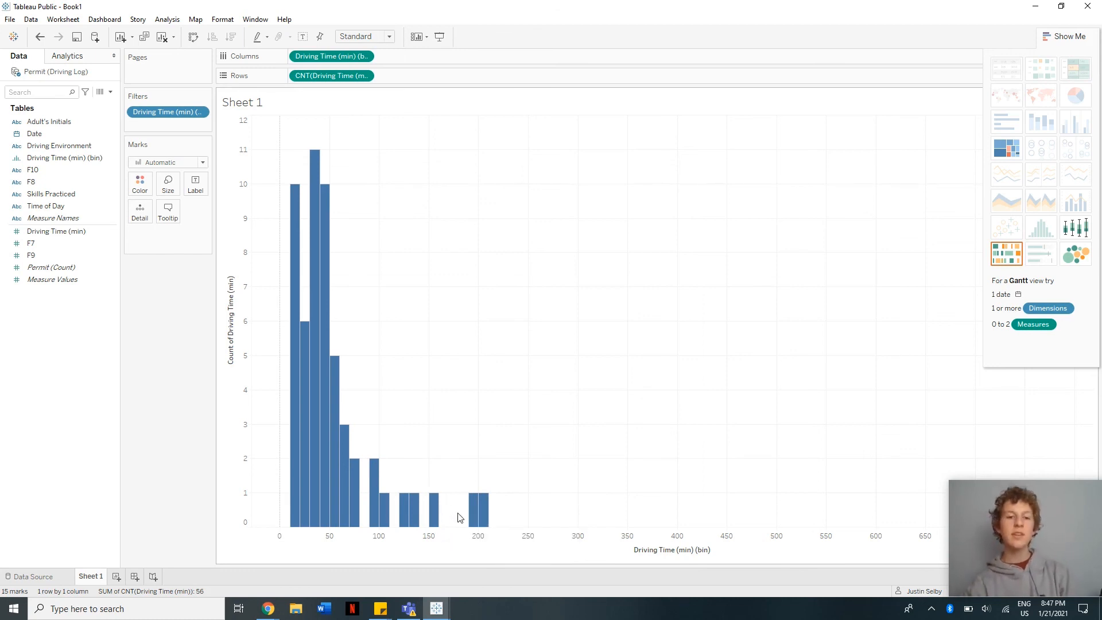
# - Return the Driving Time (min) (bin) field to a bin size of 30 and inspect the histogram's first two bars
pyautogui.rightClick(116, 163)
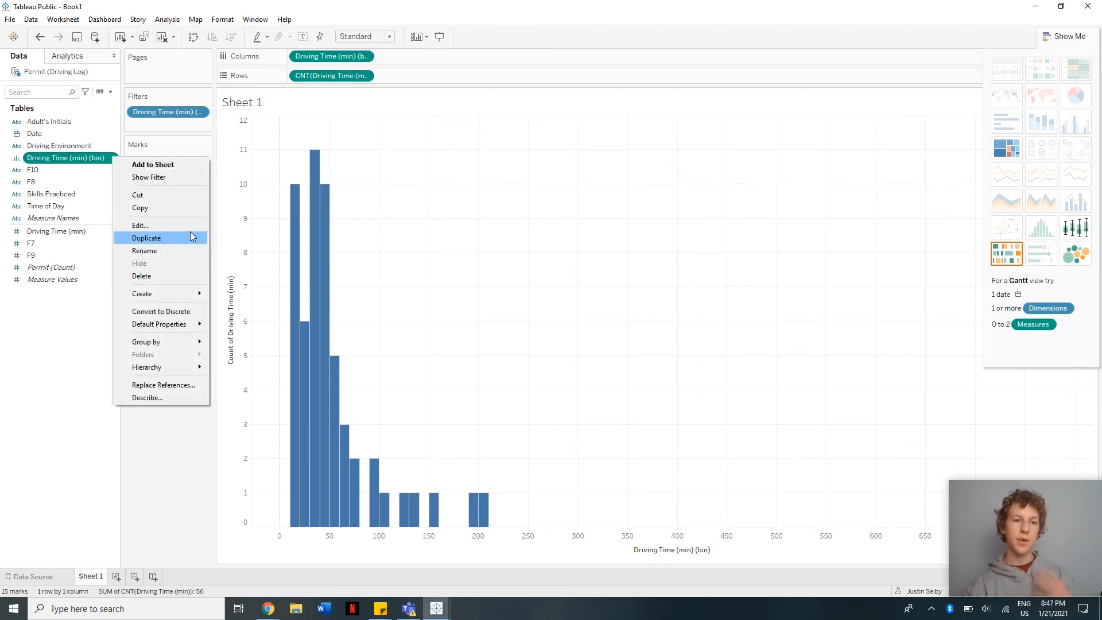
pyautogui.click(187, 227)
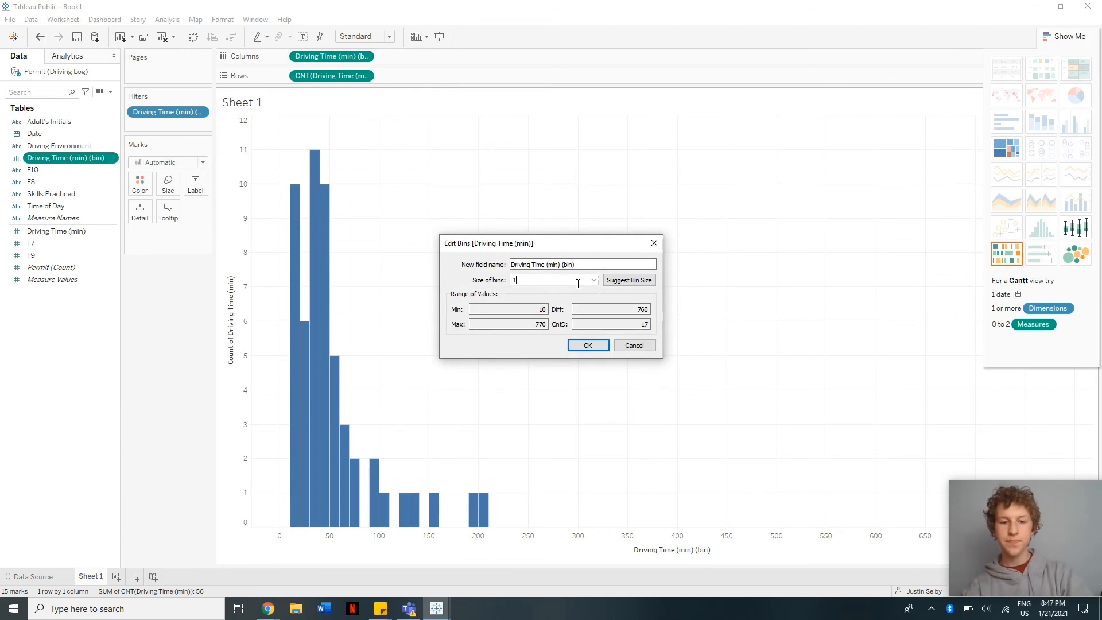
pyautogui.click(587, 345)
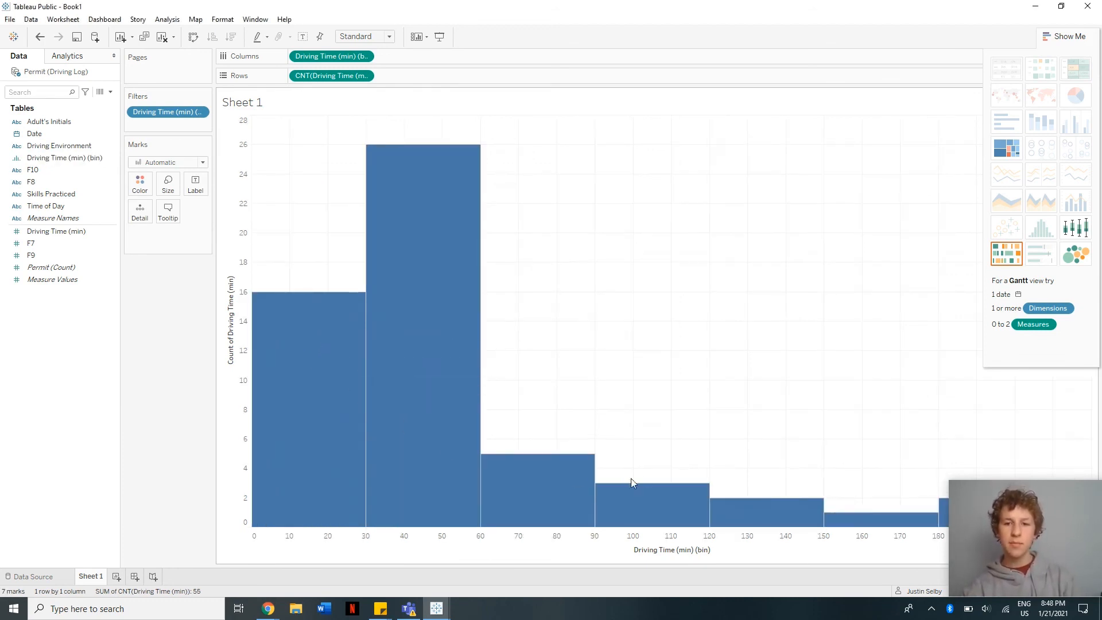
pyautogui.moveTo(438, 153)
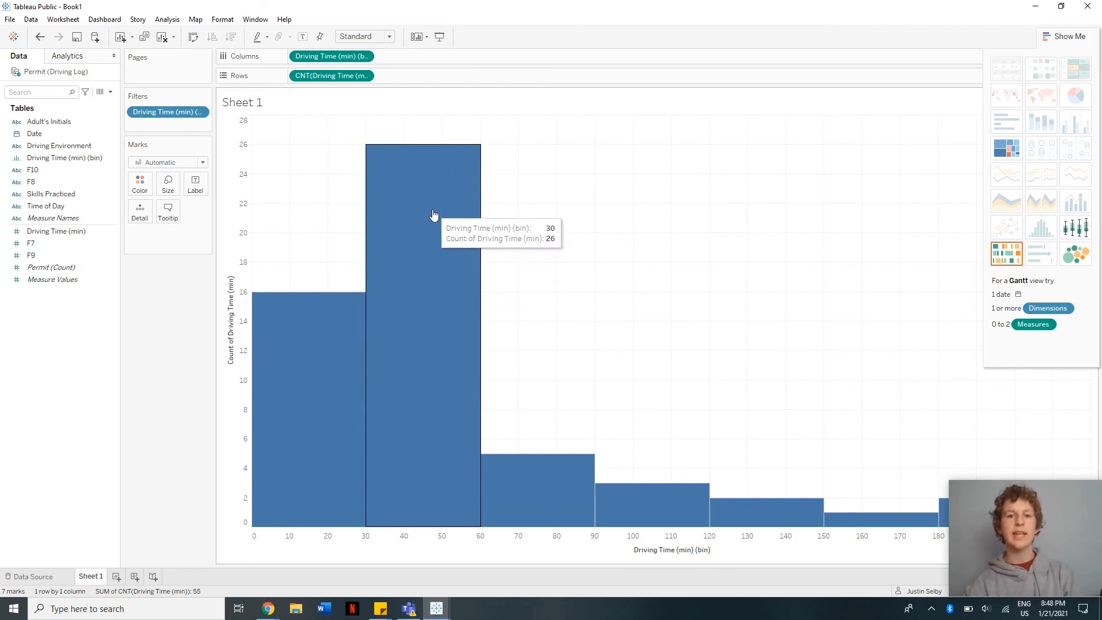
pyautogui.moveTo(357, 435)
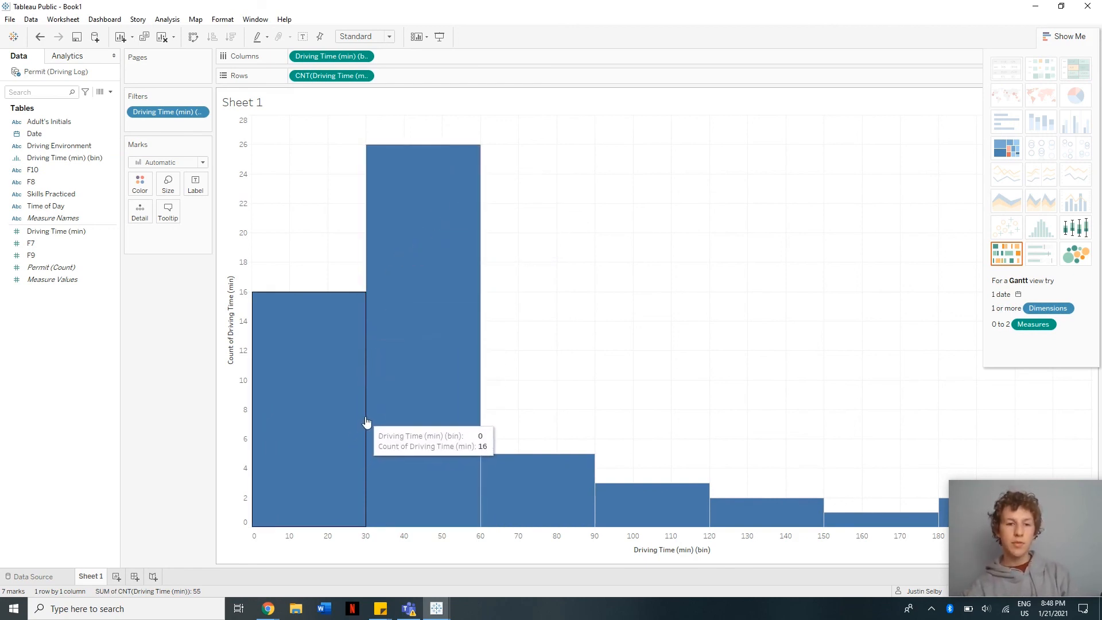
pyautogui.moveTo(468, 481)
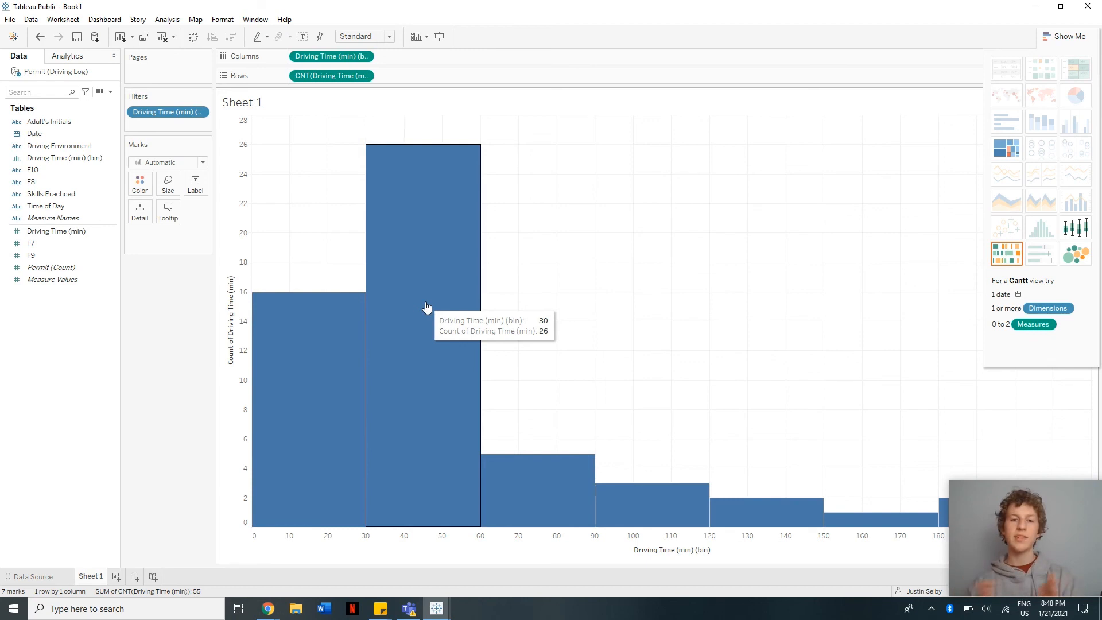
pyautogui.moveTo(302, 330)
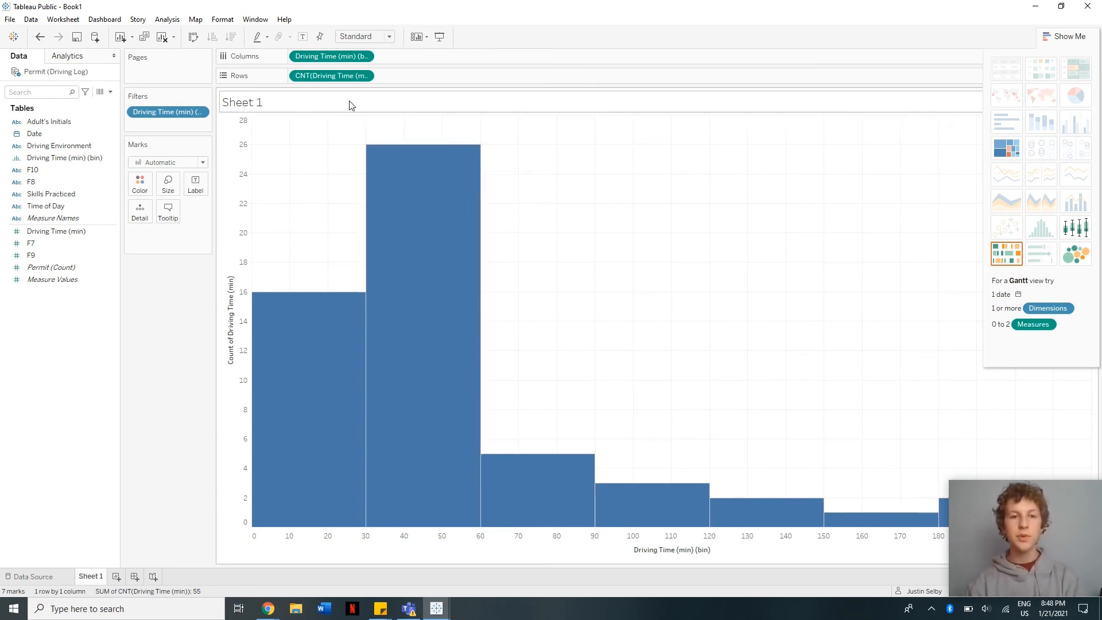
# - Clear the driving log sheet by removing the Driving Time (min) fields from the columns, rows and filters
pyautogui.moveTo(332, 75); pyautogui.dragTo(52, 207)
pyautogui.moveTo(178, 113); pyautogui.dragTo(133, 133)
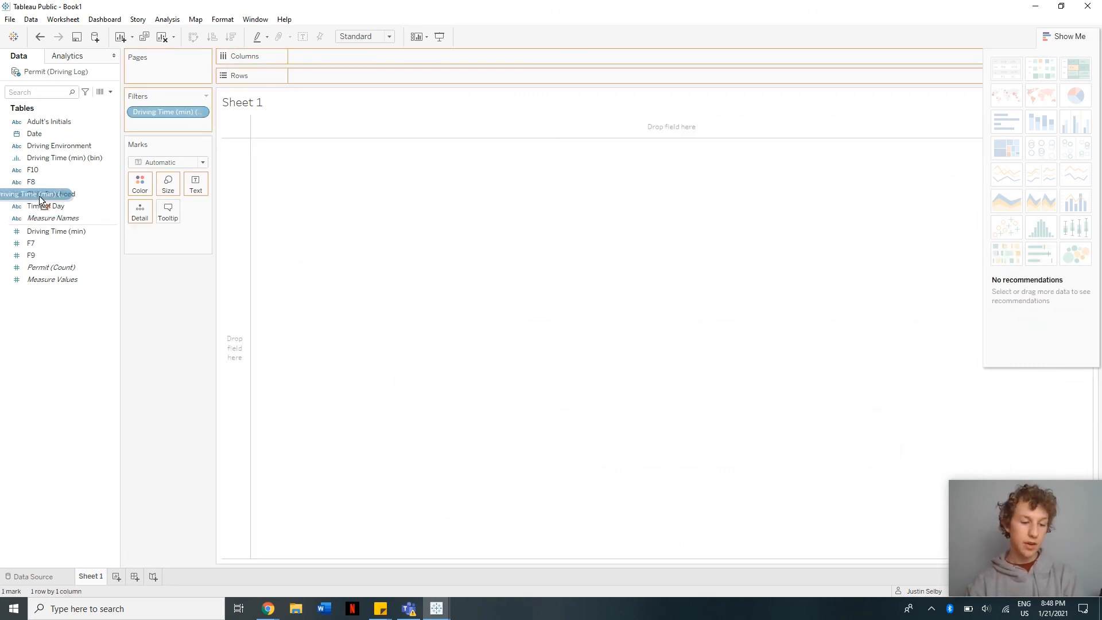
pyautogui.moveTo(39, 199); pyautogui.dragTo(40, 200)
pyautogui.click(94, 146)
pyautogui.moveTo(54, 134)
pyautogui.mouseDown()
pyautogui.moveTo(310, 65)
pyautogui.moveTo(67, 136)
pyautogui.mouseUp()
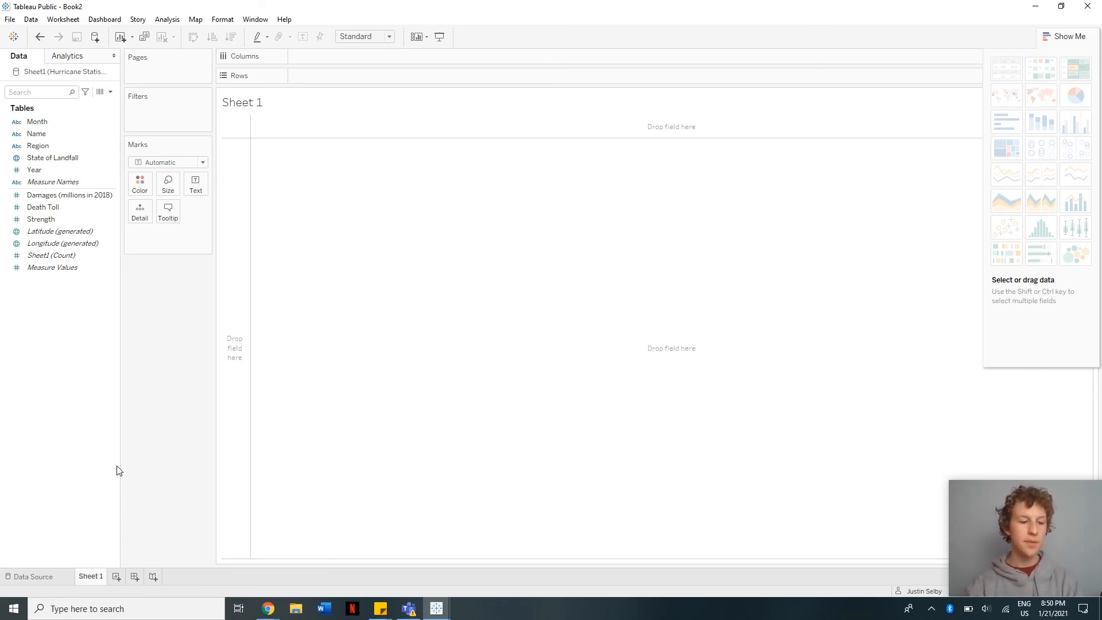
# - In the hurricane workbook, plot Strength against Year, with Year in the columns and Strength in the rows
pyautogui.click(57, 169)
pyautogui.moveTo(56, 170); pyautogui.dragTo(482, 255)
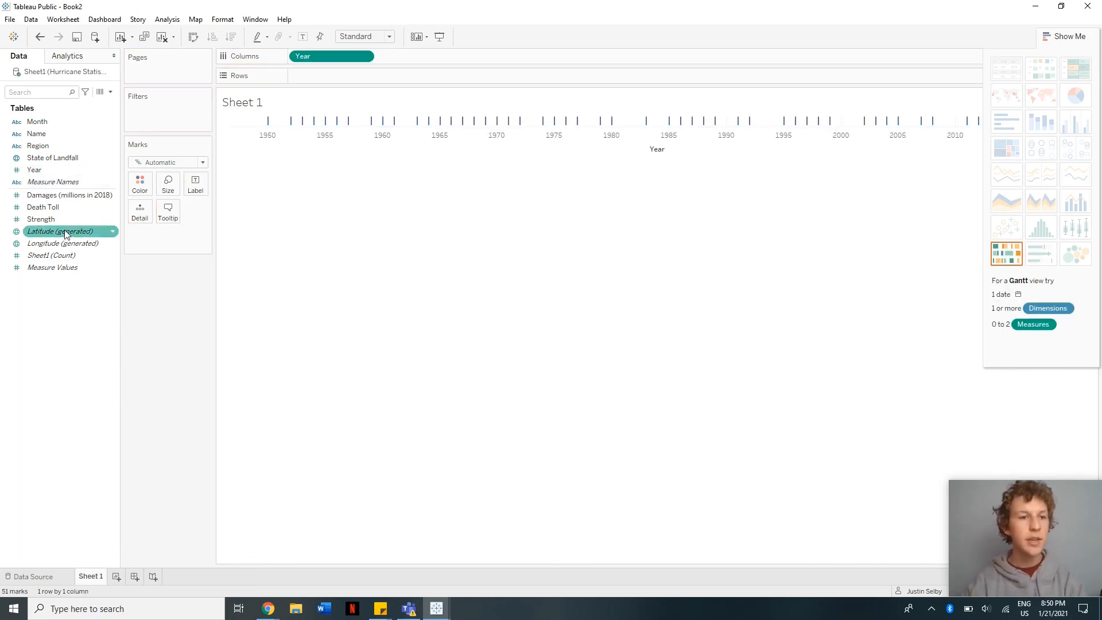
pyautogui.moveTo(68, 218); pyautogui.dragTo(381, 75)
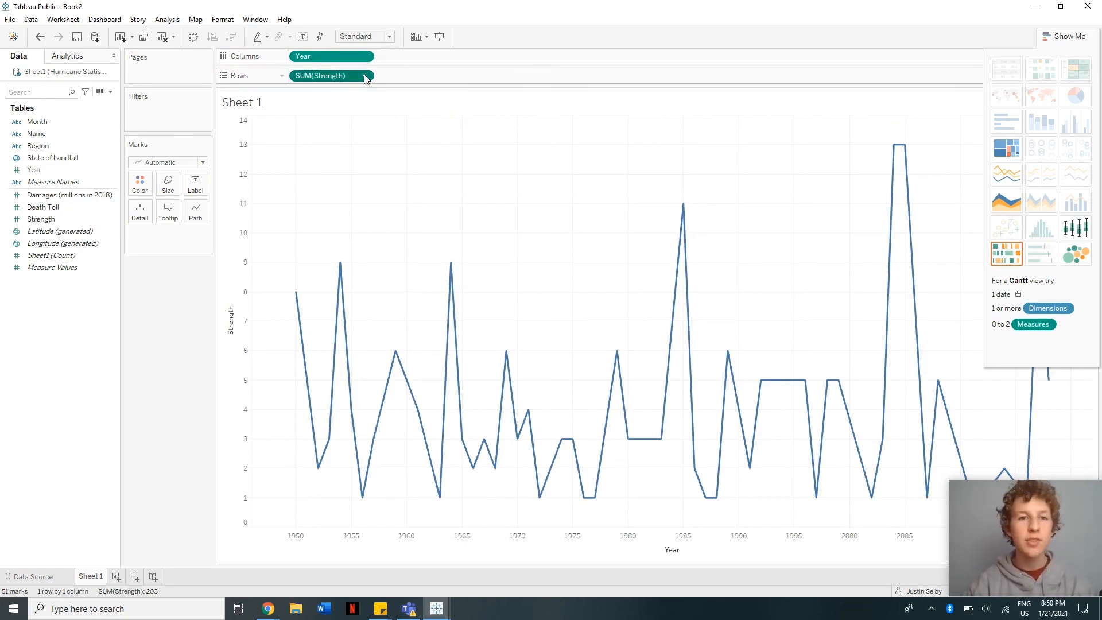
# - Change the aggregation of the Strength measure in the rows to Average
pyautogui.click(364, 76)
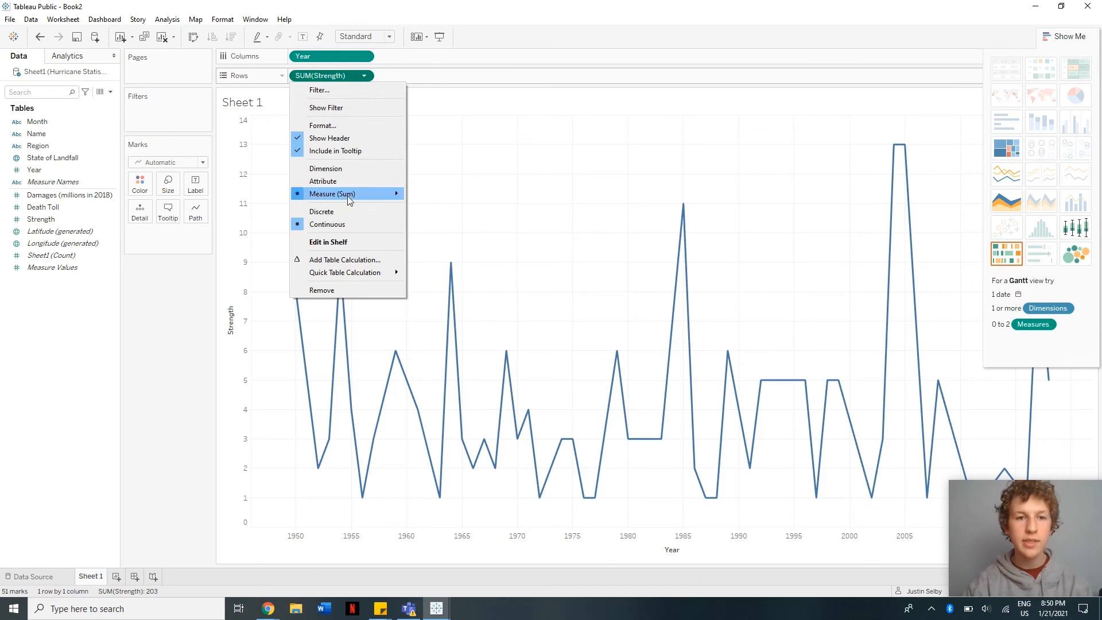
pyautogui.moveTo(350, 198)
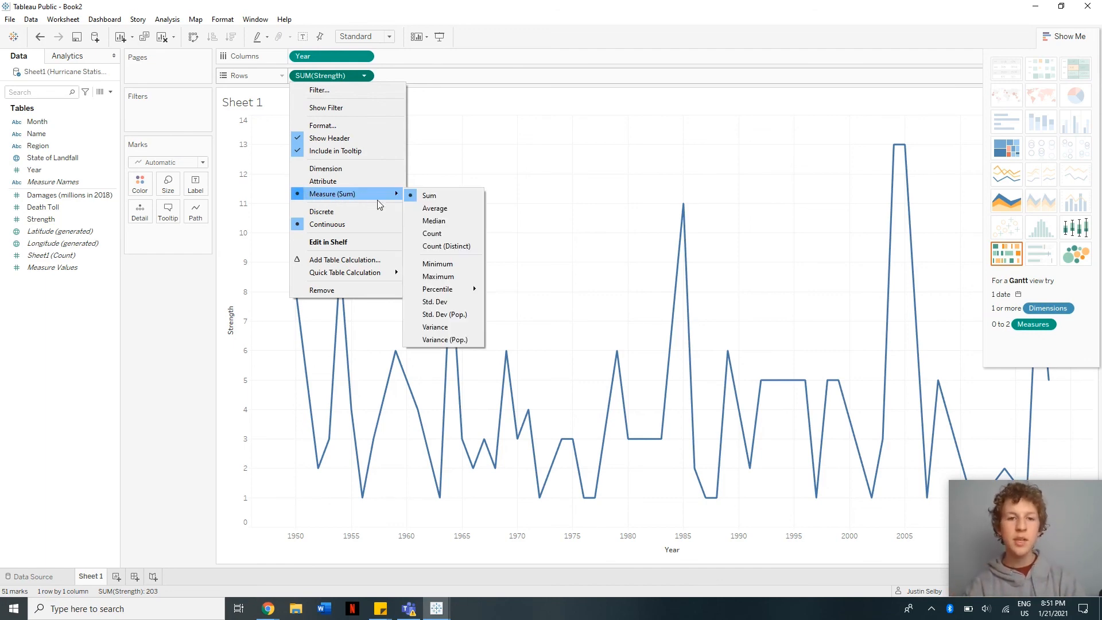
pyautogui.click(443, 211)
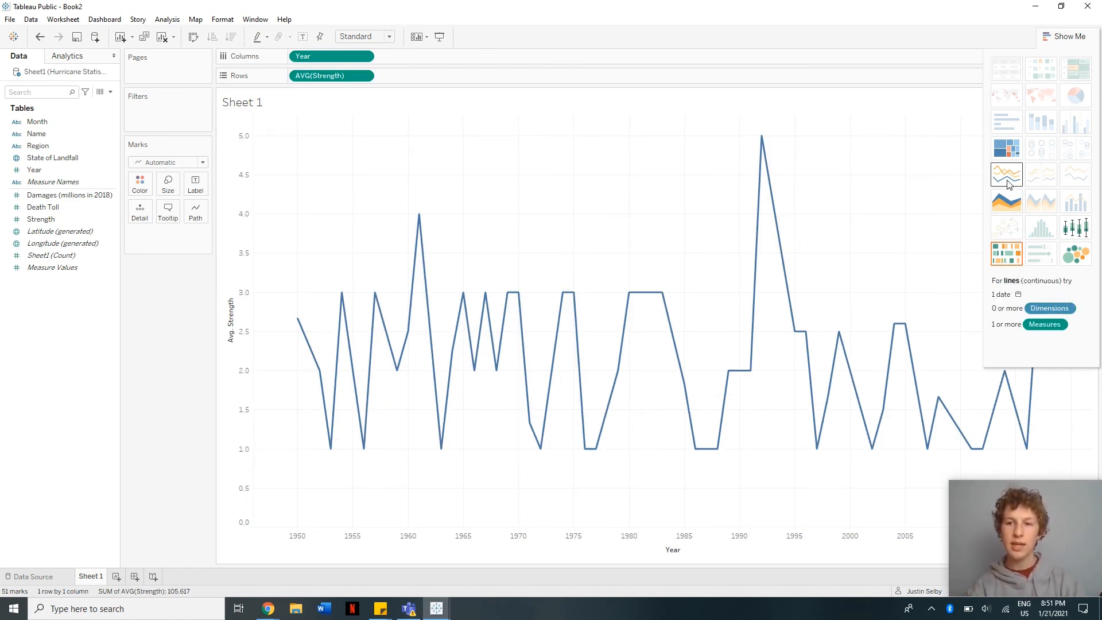
# - Set the mark type to Circle, hide the chart recommendations and inspect the plotted average Strength points
pyautogui.click(203, 163)
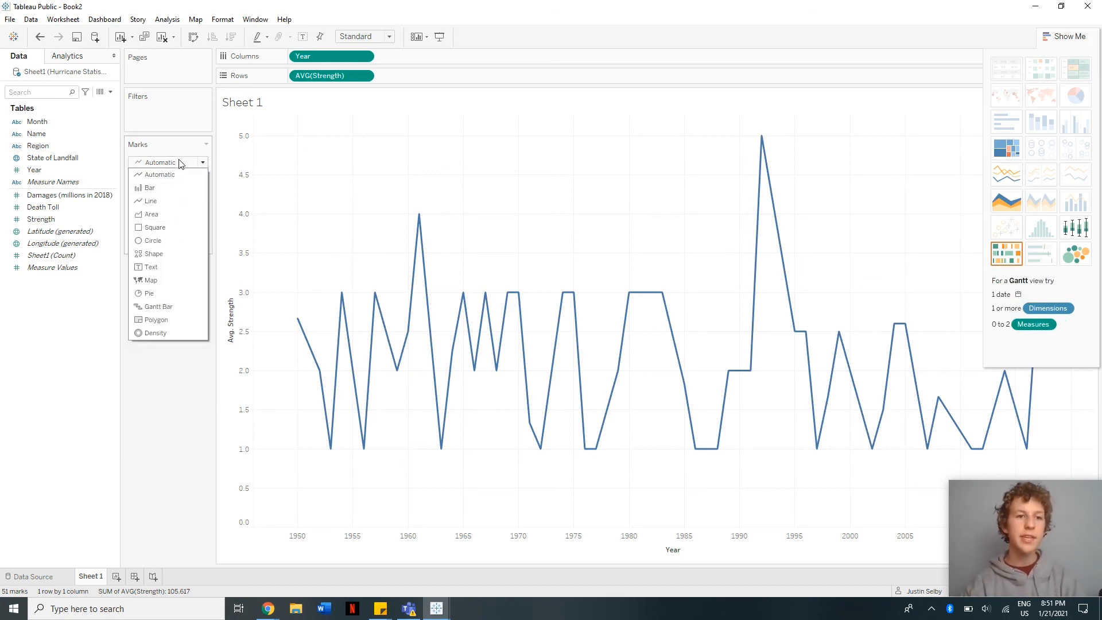
pyautogui.click(153, 240)
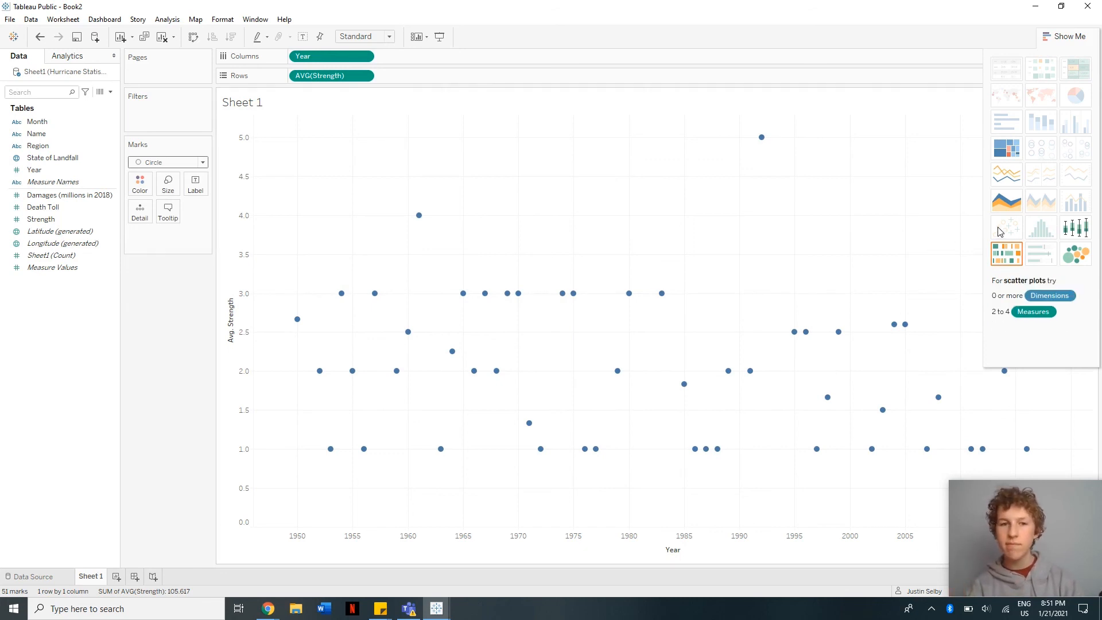
pyautogui.click(1060, 36)
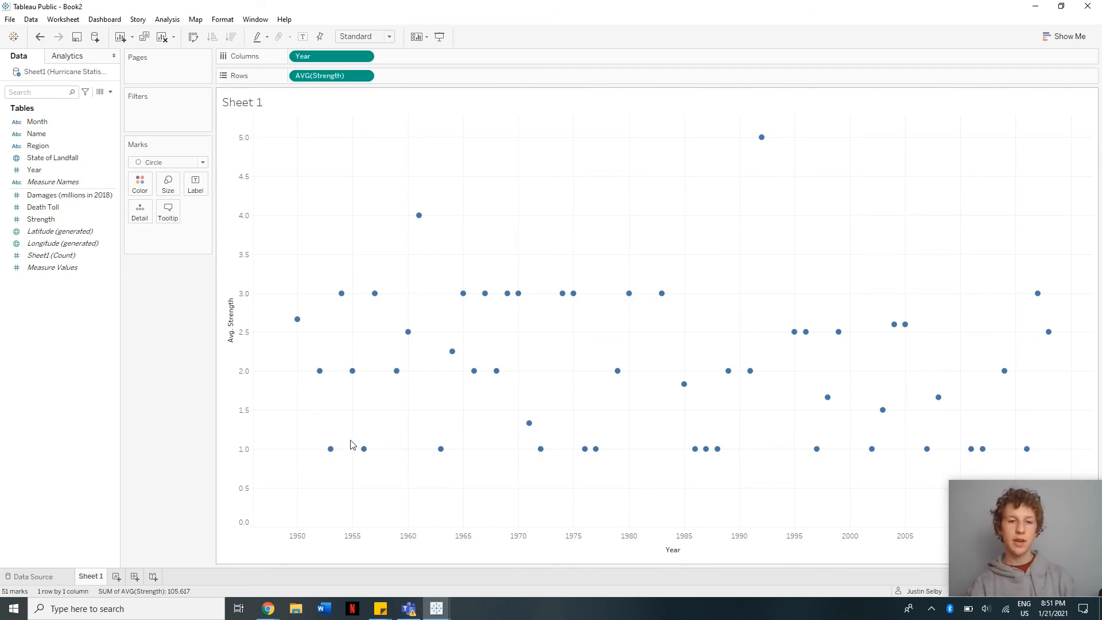
pyautogui.moveTo(333, 449)
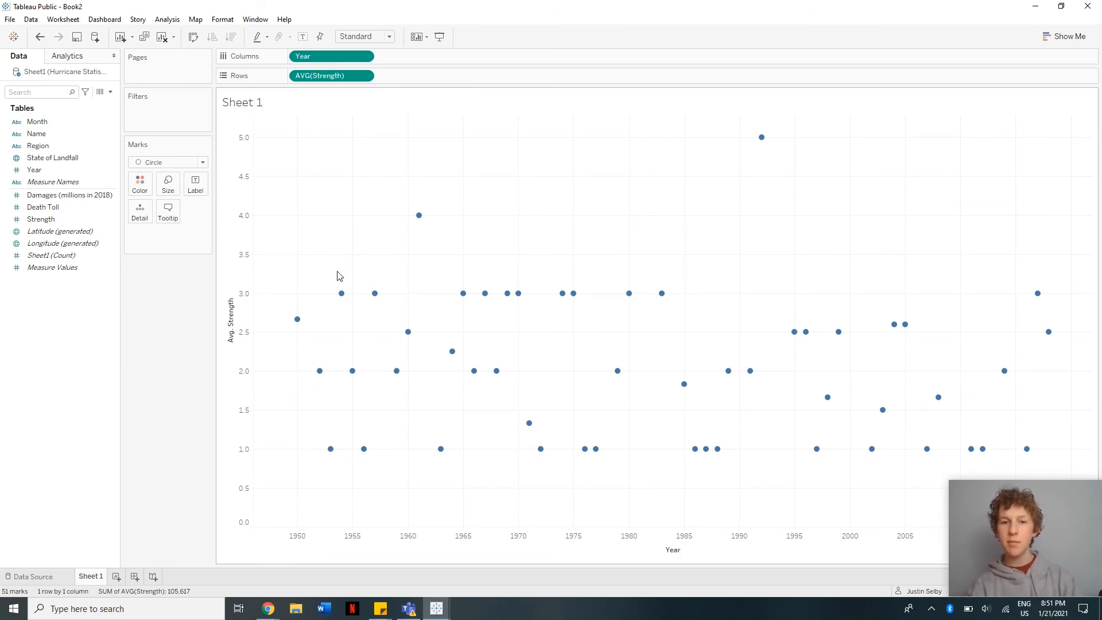
pyautogui.moveTo(761, 140)
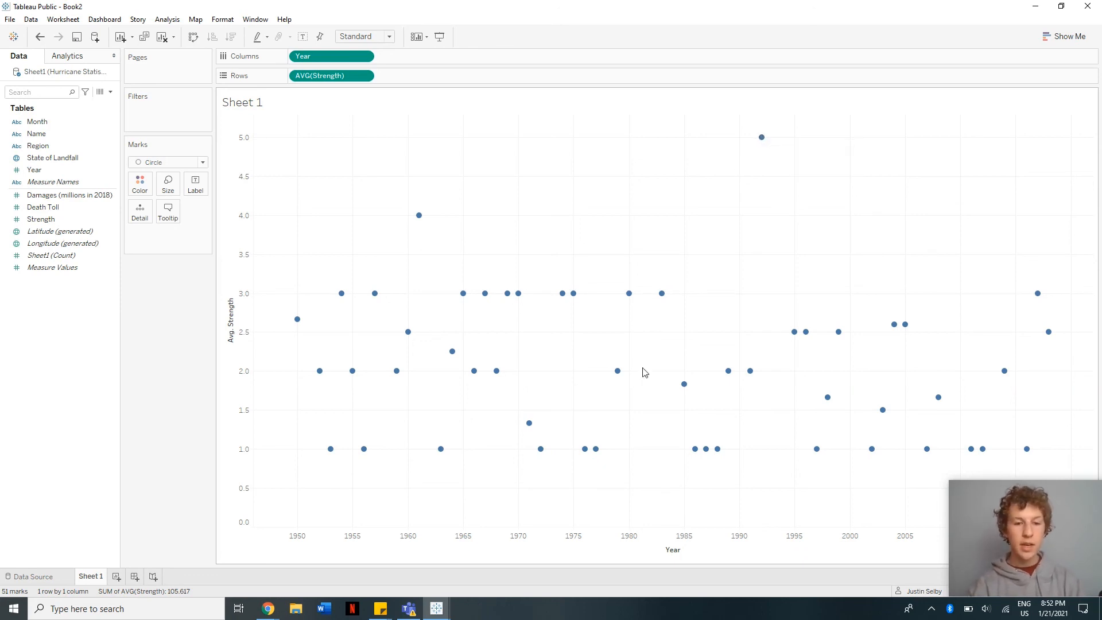
# - Switch to the driving log workbook Book1 and build a pie chart of Driving Time (min) by Adult's Initials
pyautogui.moveTo(437, 608)
pyautogui.click(378, 578)
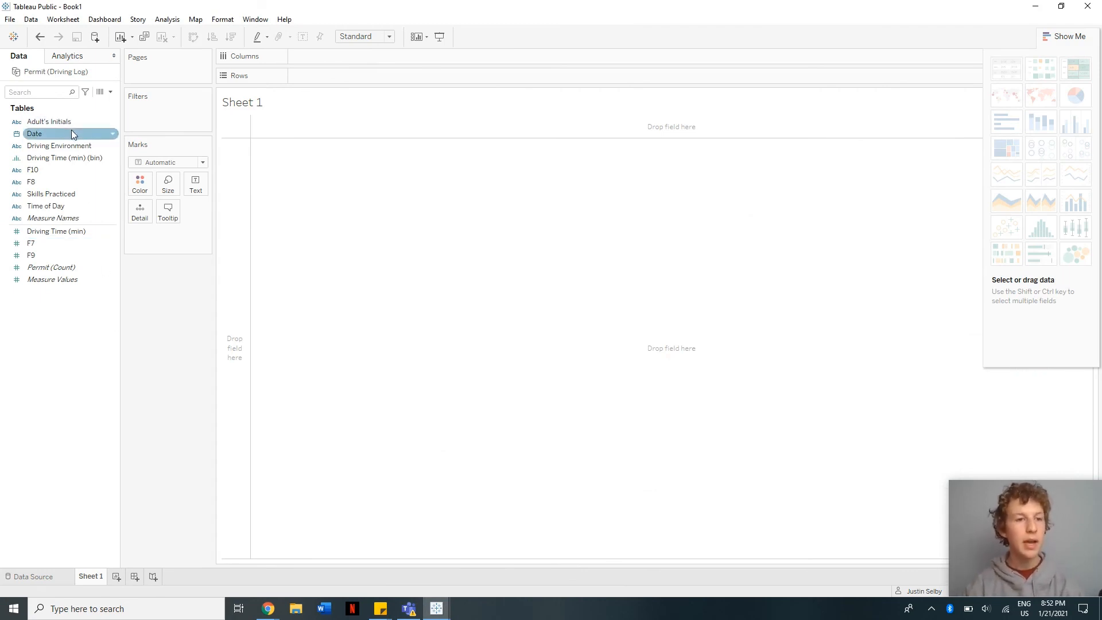
pyautogui.moveTo(57, 121); pyautogui.dragTo(344, 58)
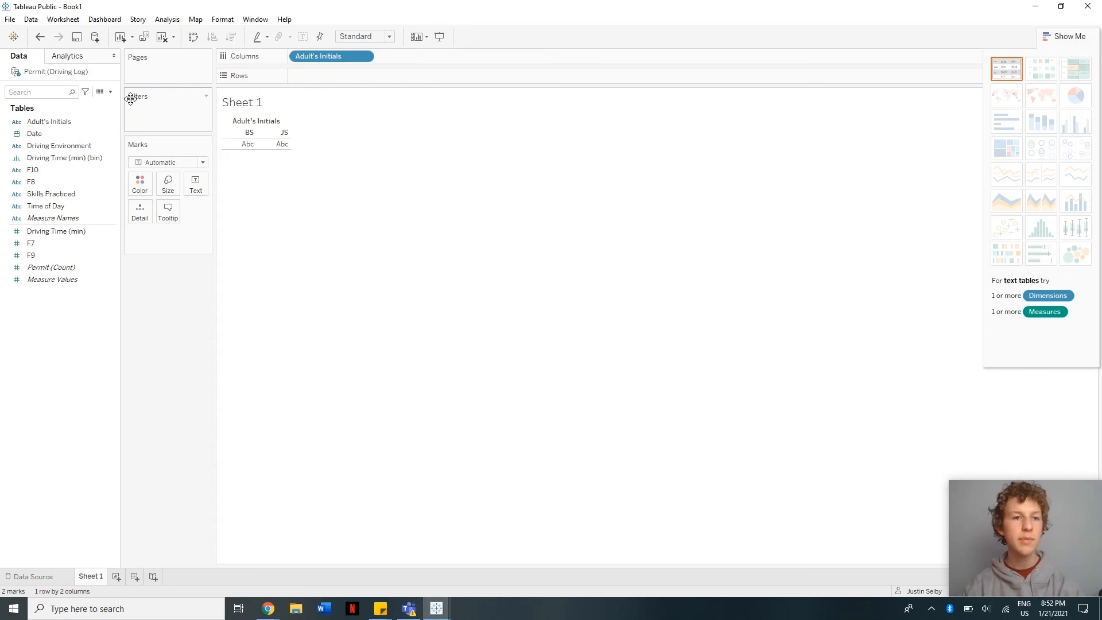
pyautogui.moveTo(50, 233); pyautogui.dragTo(329, 81)
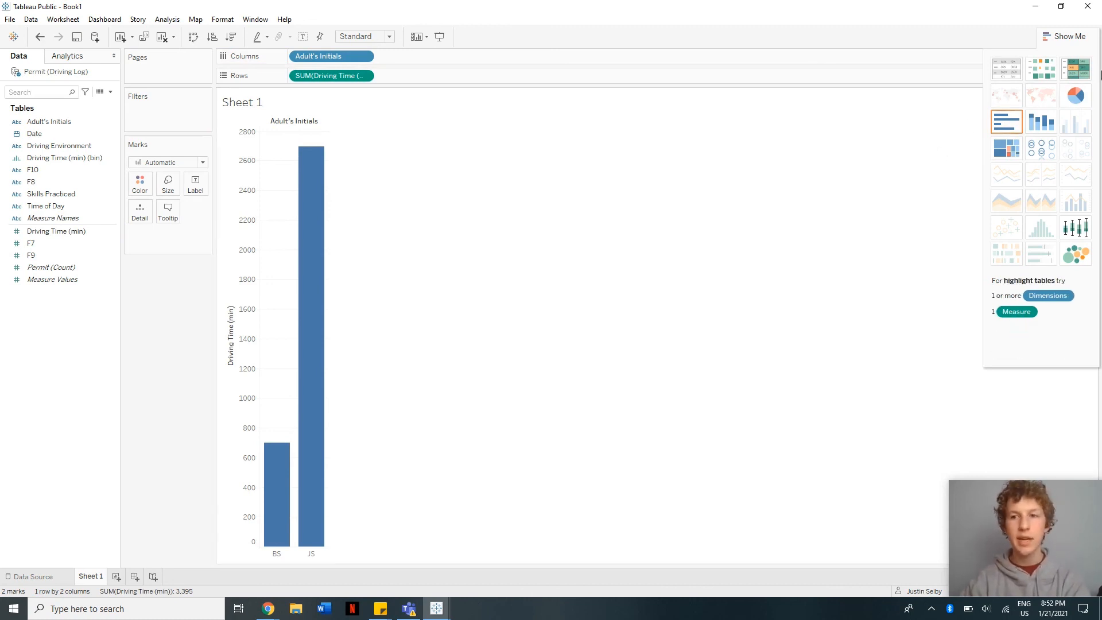
pyautogui.click(1077, 96)
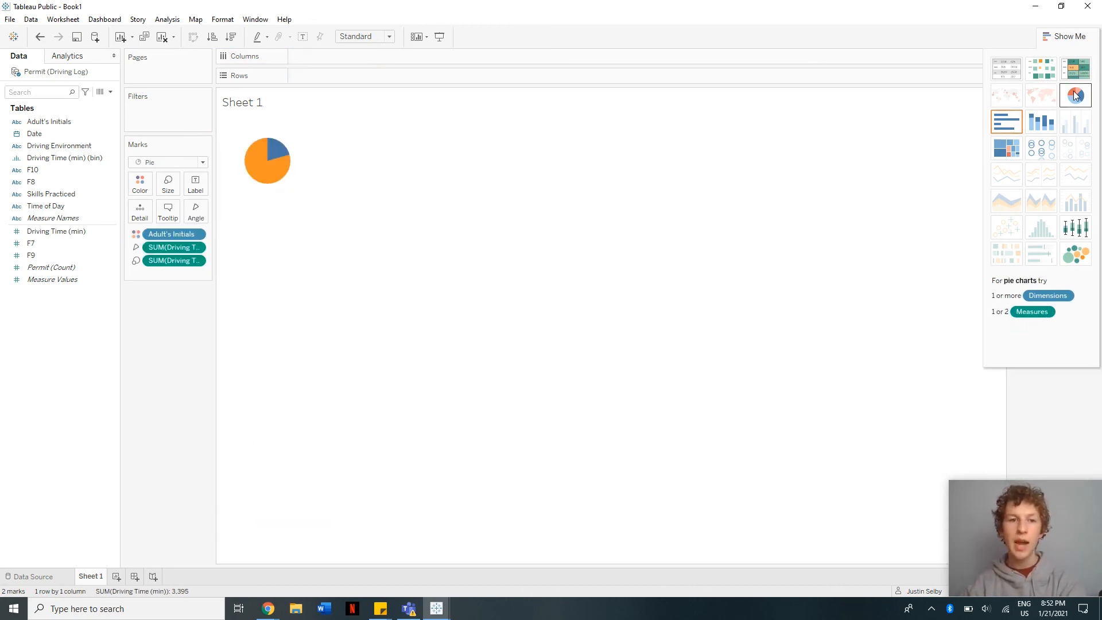
pyautogui.moveTo(271, 151)
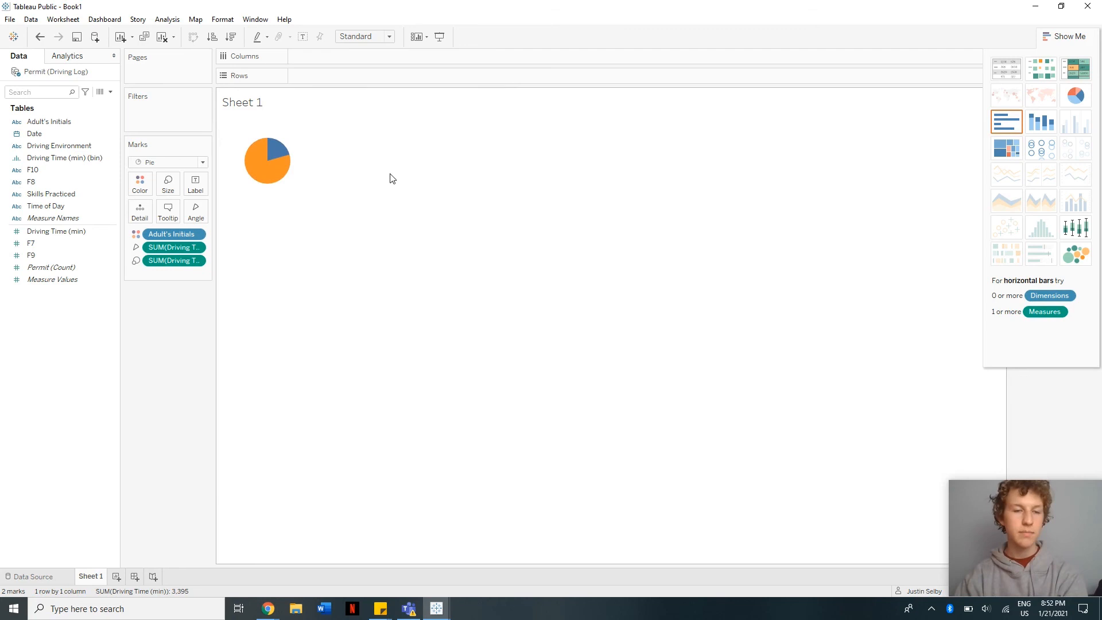
pyautogui.moveTo(282, 174)
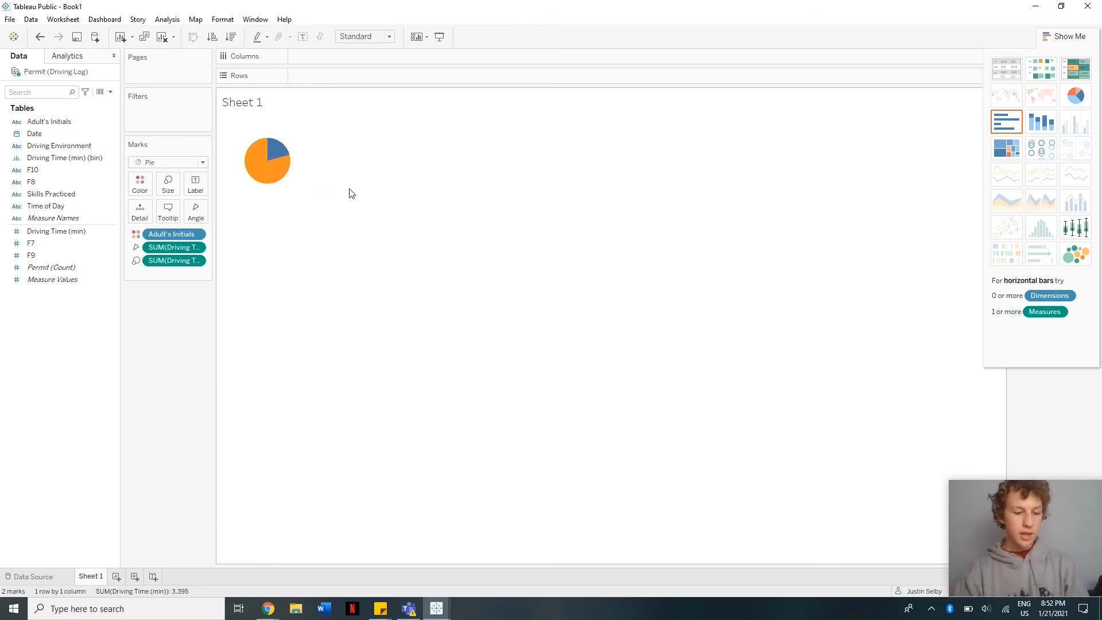
# - Switch to the hurricane workbook Book2 and remove Year and average Strength from the sheet
pyautogui.moveTo(441, 606)
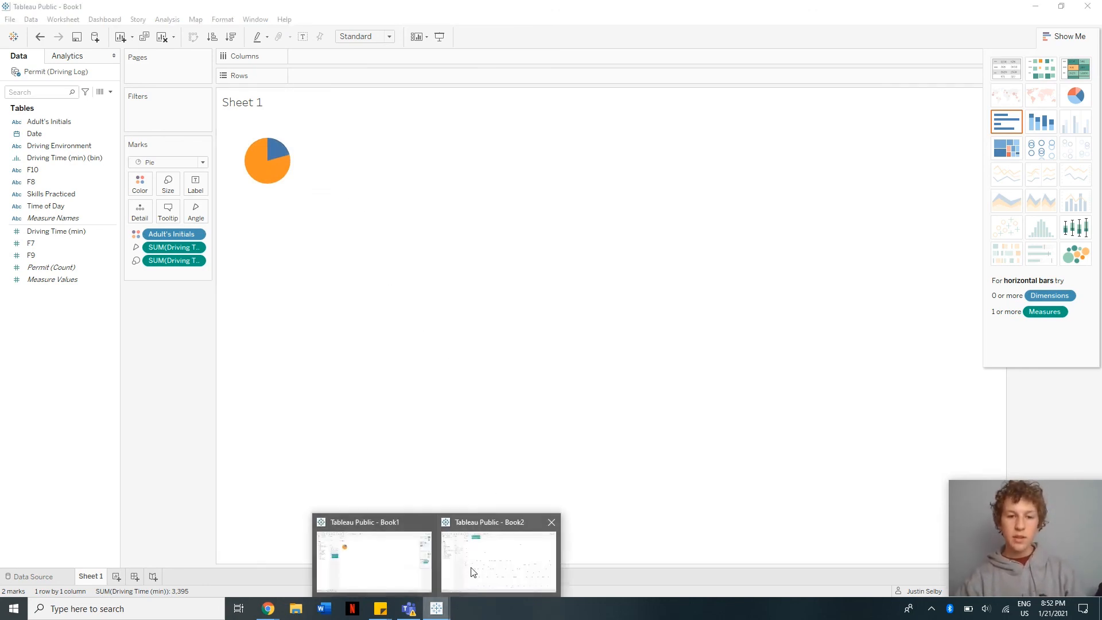
pyautogui.click(470, 570)
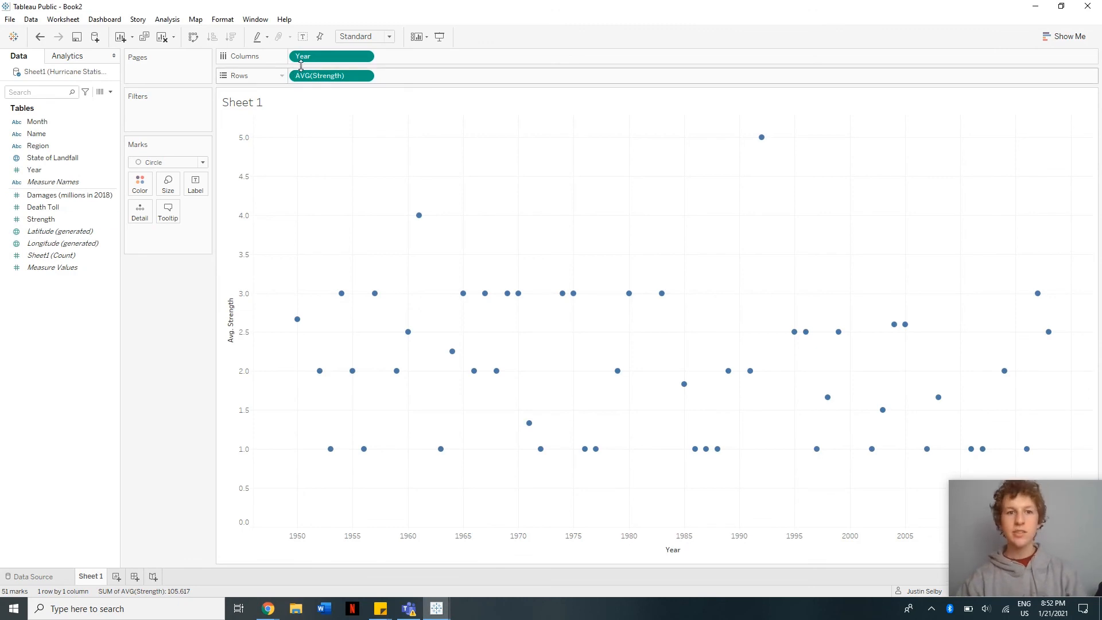
pyautogui.moveTo(305, 58); pyautogui.dragTo(44, 217)
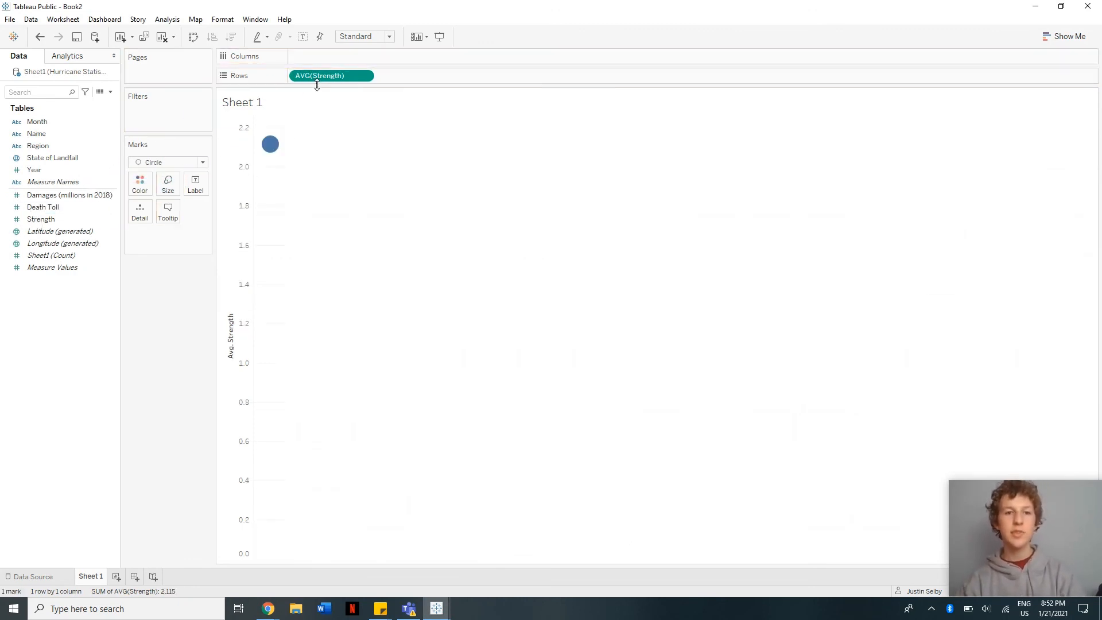
pyautogui.moveTo(320, 76); pyautogui.dragTo(76, 181)
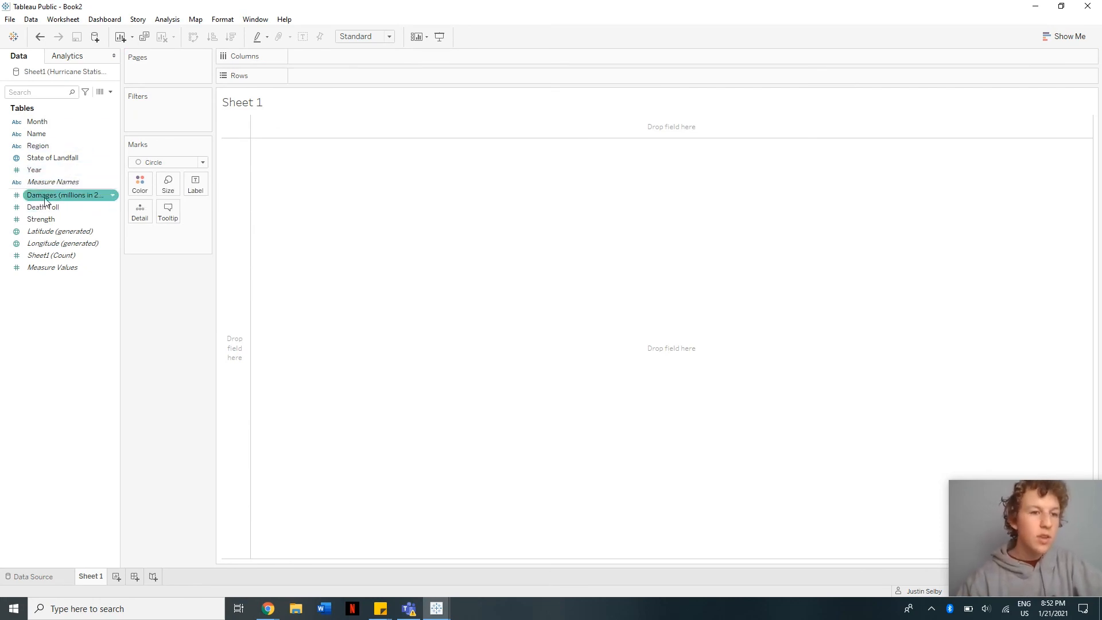
# - Build a box-and-whisker plot of the summed Death Toll with Name as detail
pyautogui.moveTo(65, 207)
pyautogui.mouseDown()
pyautogui.moveTo(101, 181)
pyautogui.moveTo(404, 195)
pyautogui.mouseUp()
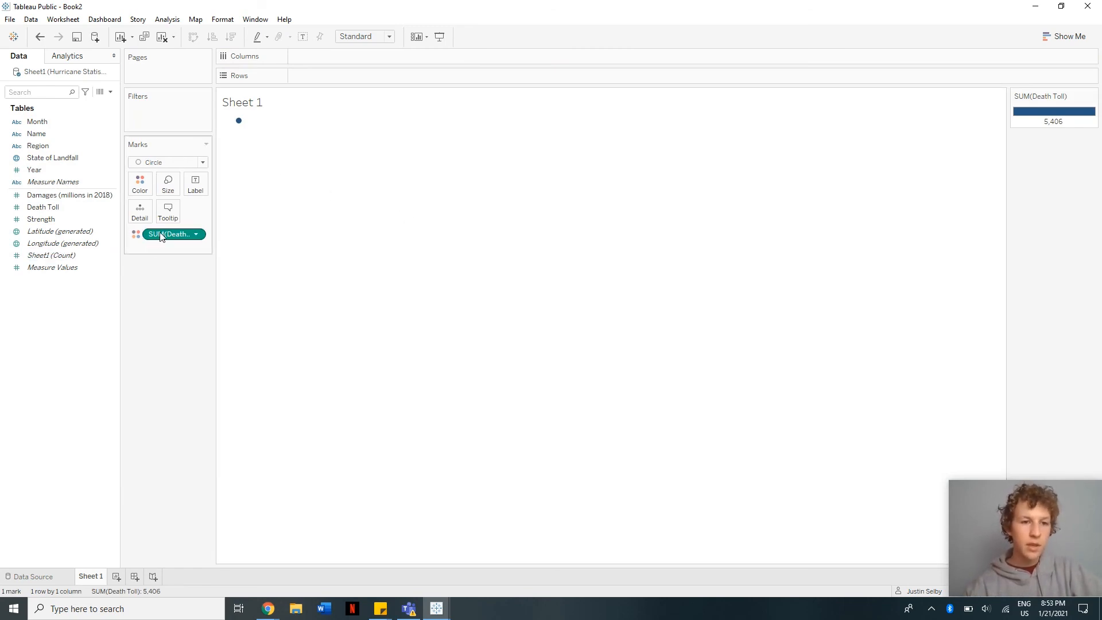
pyautogui.moveTo(161, 237); pyautogui.dragTo(324, 79)
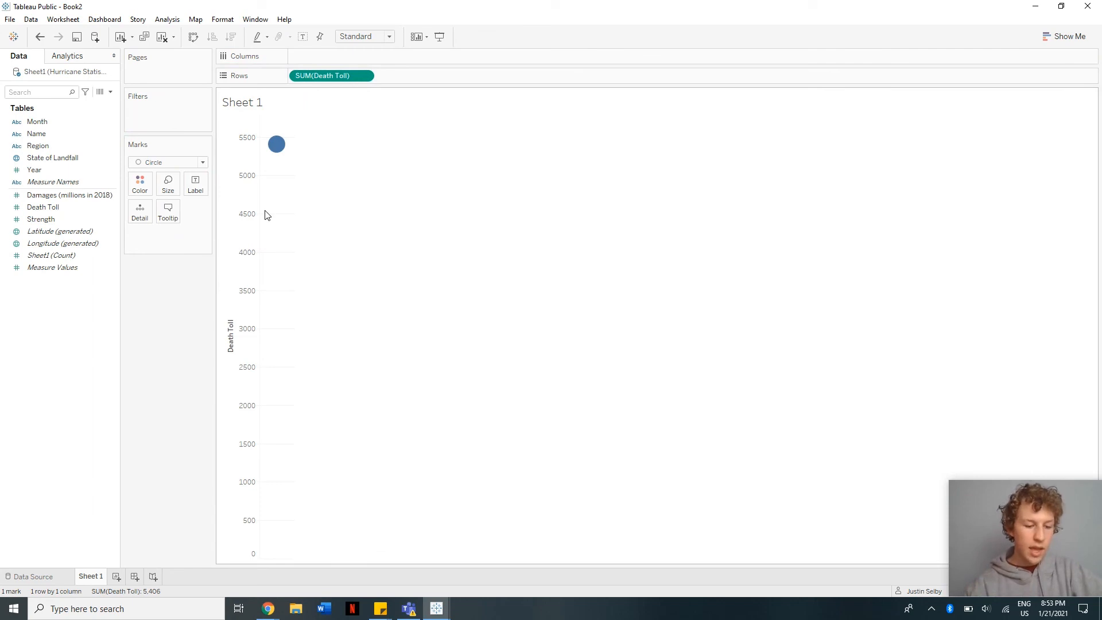
pyautogui.moveTo(49, 133); pyautogui.dragTo(388, 211)
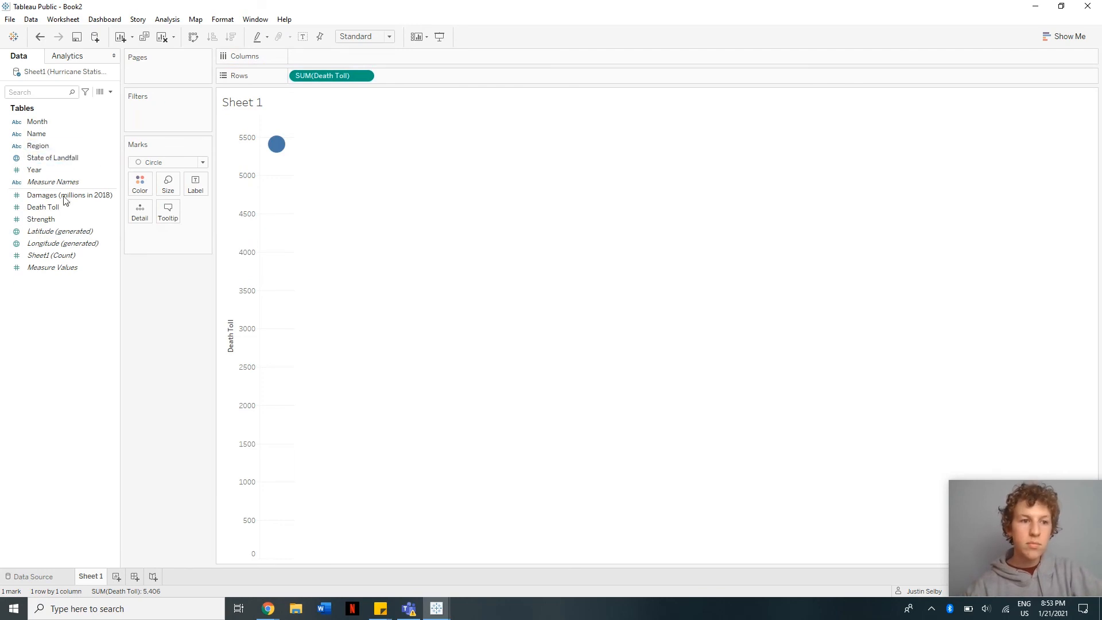
pyautogui.moveTo(37, 134); pyautogui.dragTo(338, 55)
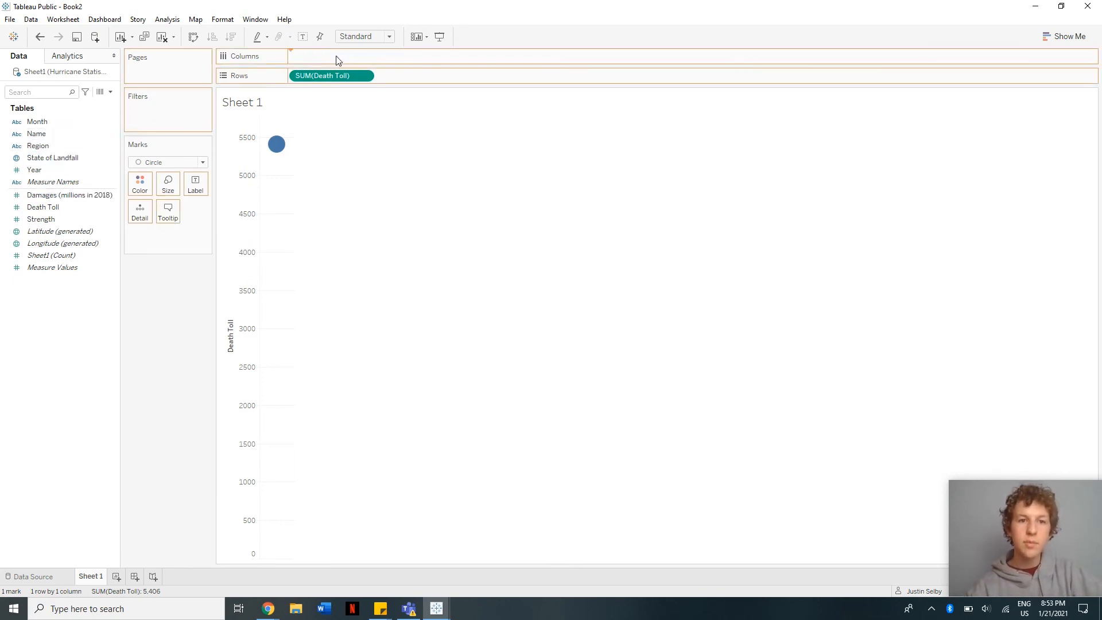
pyautogui.click(1058, 37)
pyautogui.click(1075, 226)
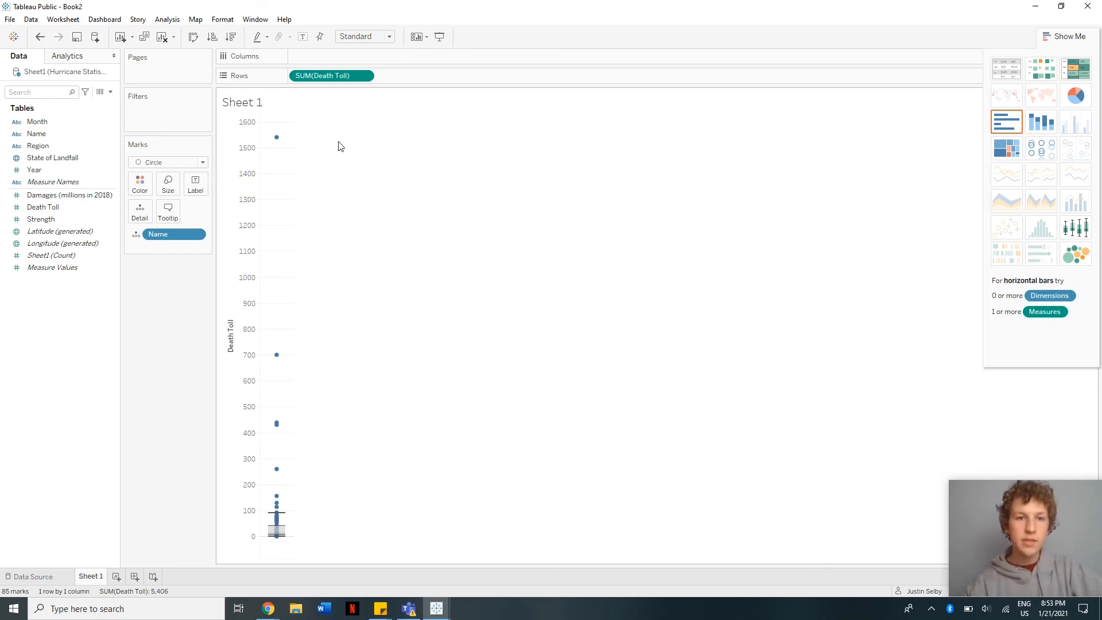
# - Try the Average aggregation for the Death Toll measure in the rows and restore it to Sum
pyautogui.click(365, 77)
pyautogui.moveTo(379, 193)
pyautogui.click(450, 213)
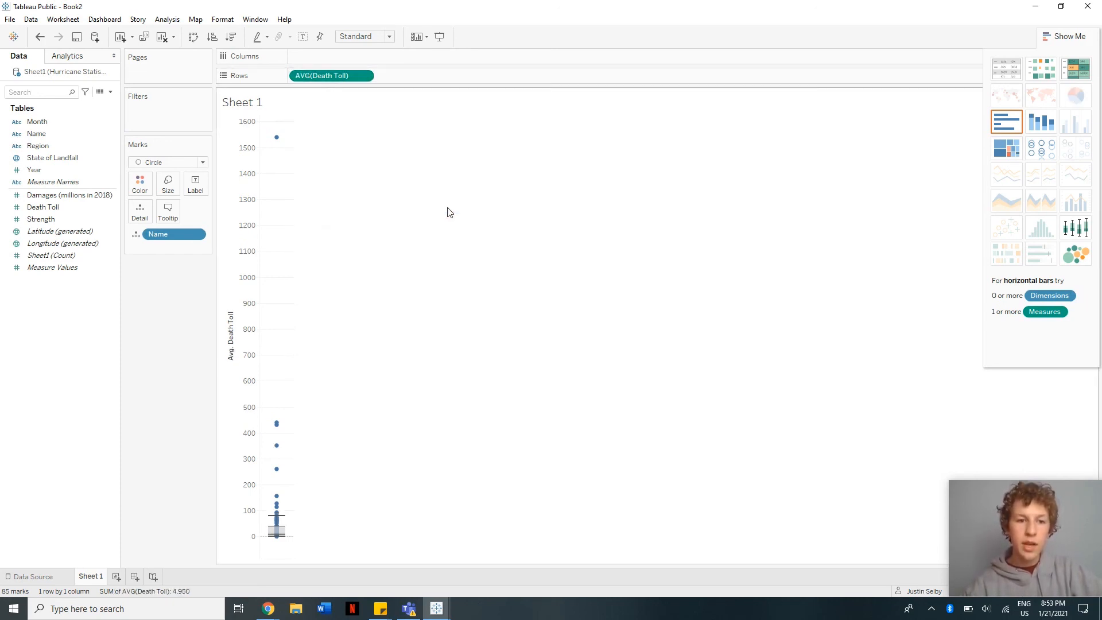
pyautogui.click(365, 76)
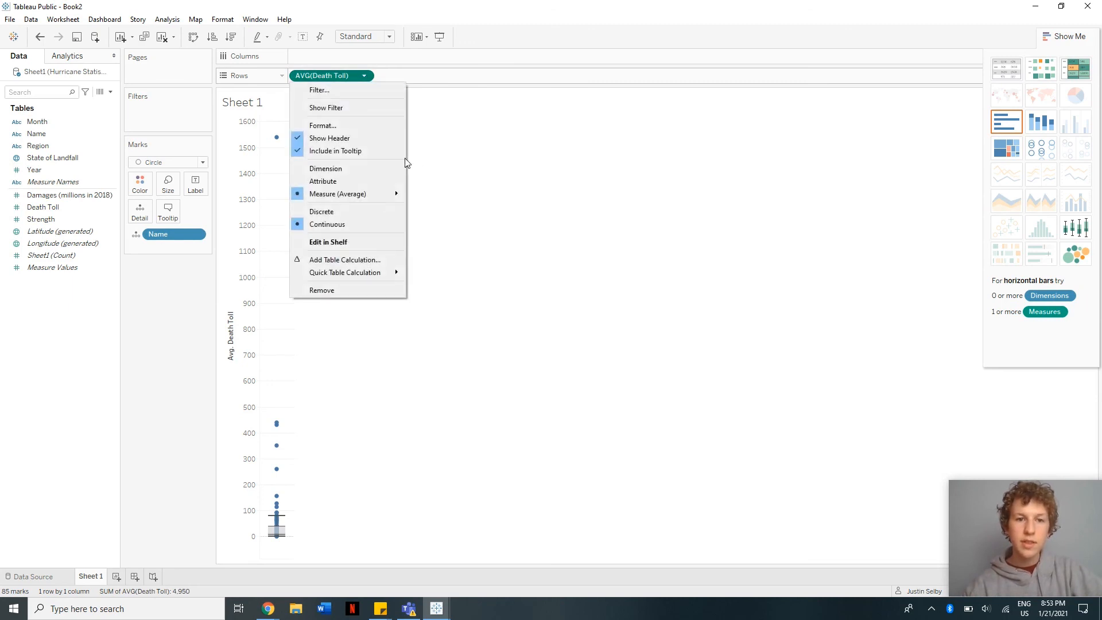
pyautogui.moveTo(394, 195)
pyautogui.click(428, 197)
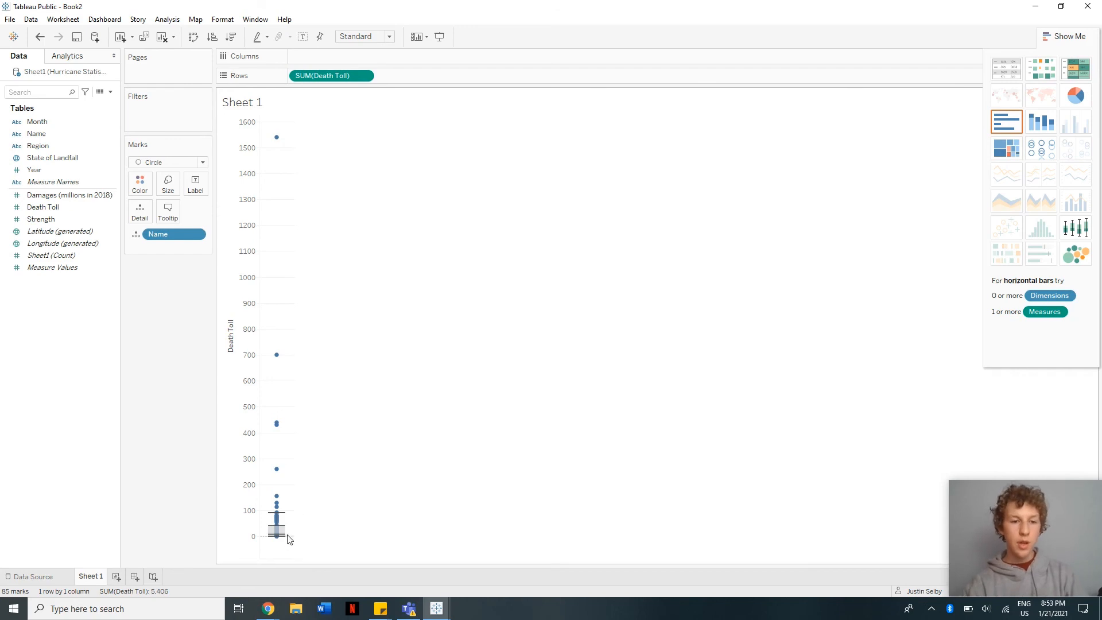
# - Inspect the lowest Death Toll points and exclude the two hurricanes with the highest death tolls from the box plot
pyautogui.moveTo(281, 537)
pyautogui.moveTo(273, 538)
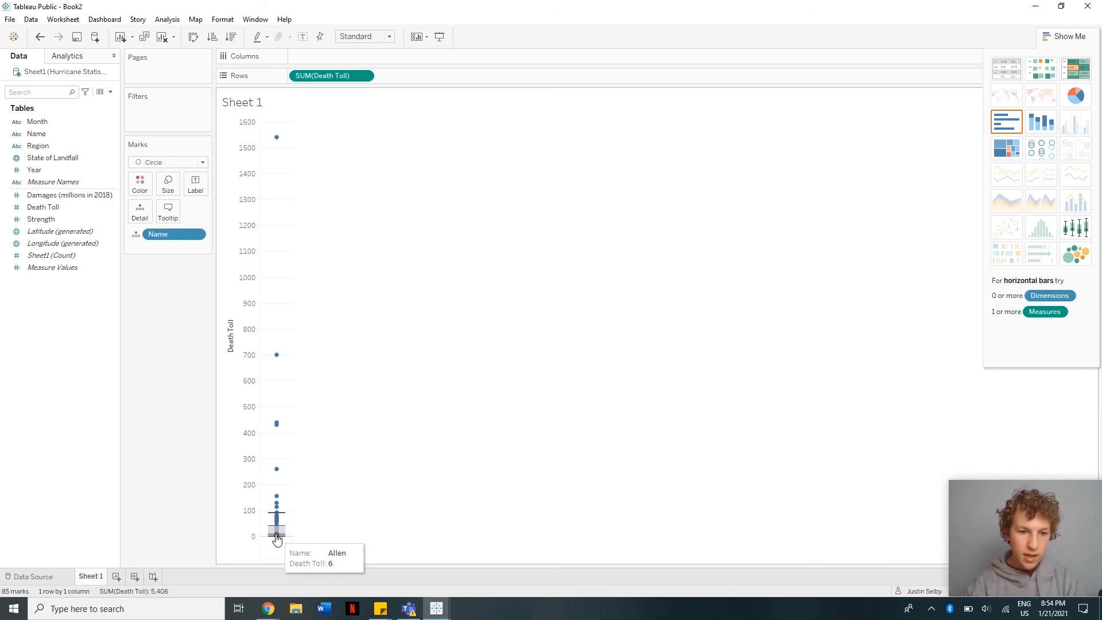
pyautogui.rightClick(275, 138)
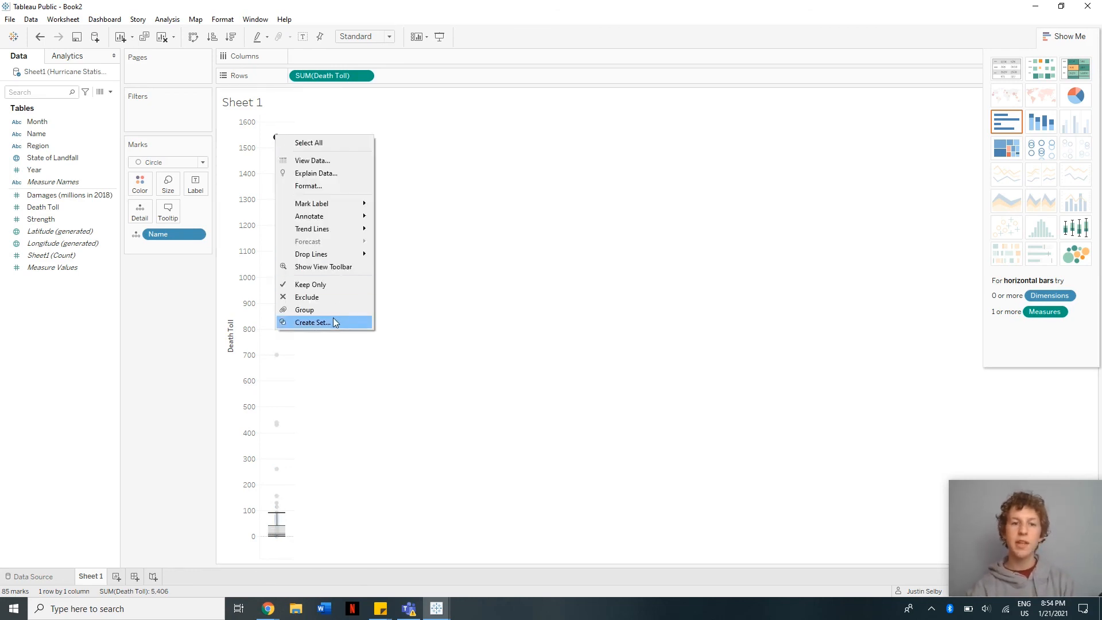
pyautogui.click(324, 297)
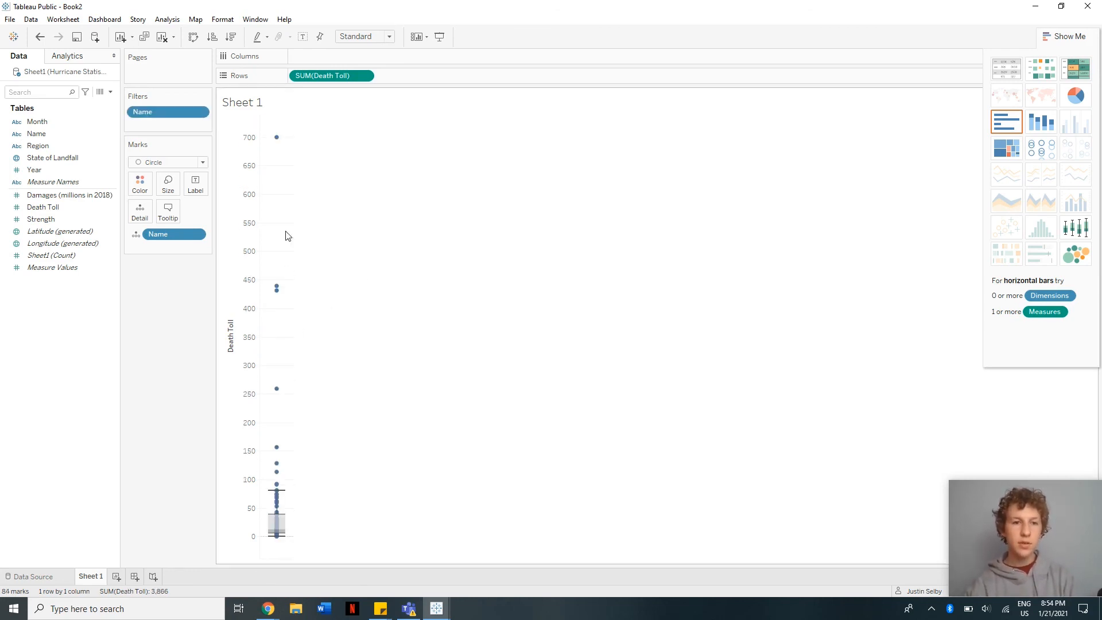
pyautogui.rightClick(276, 138)
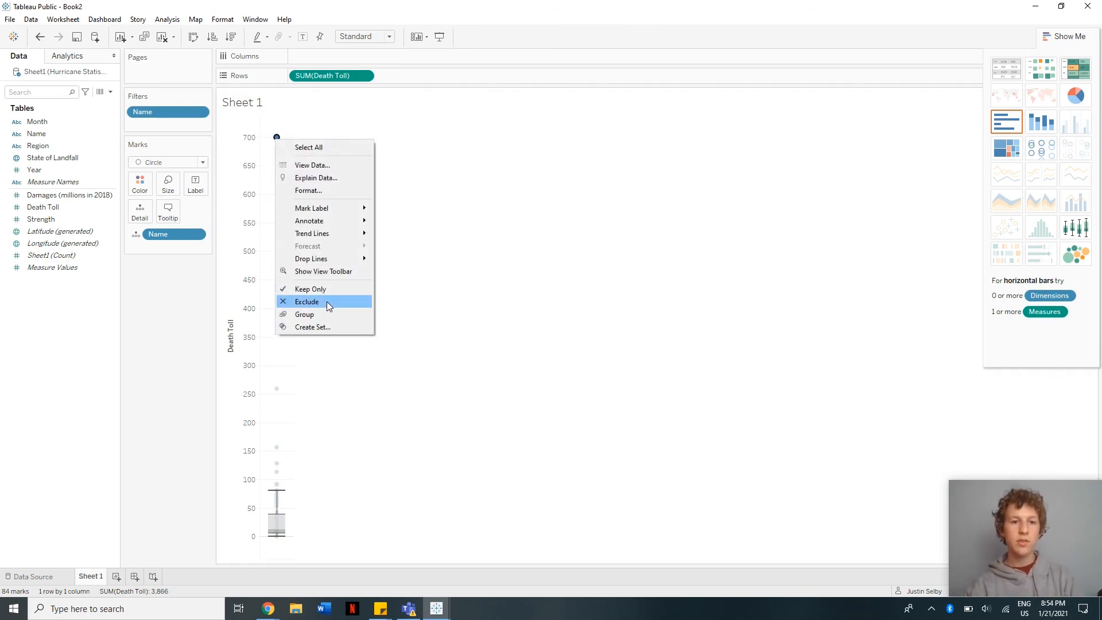
pyautogui.click(326, 301)
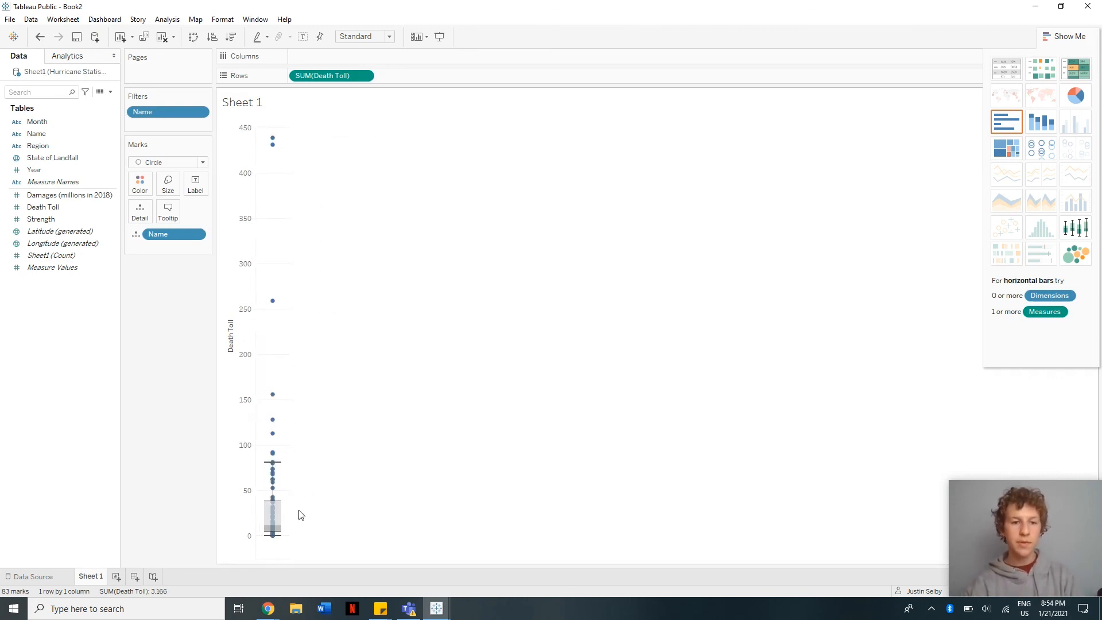
pyautogui.moveTo(274, 530)
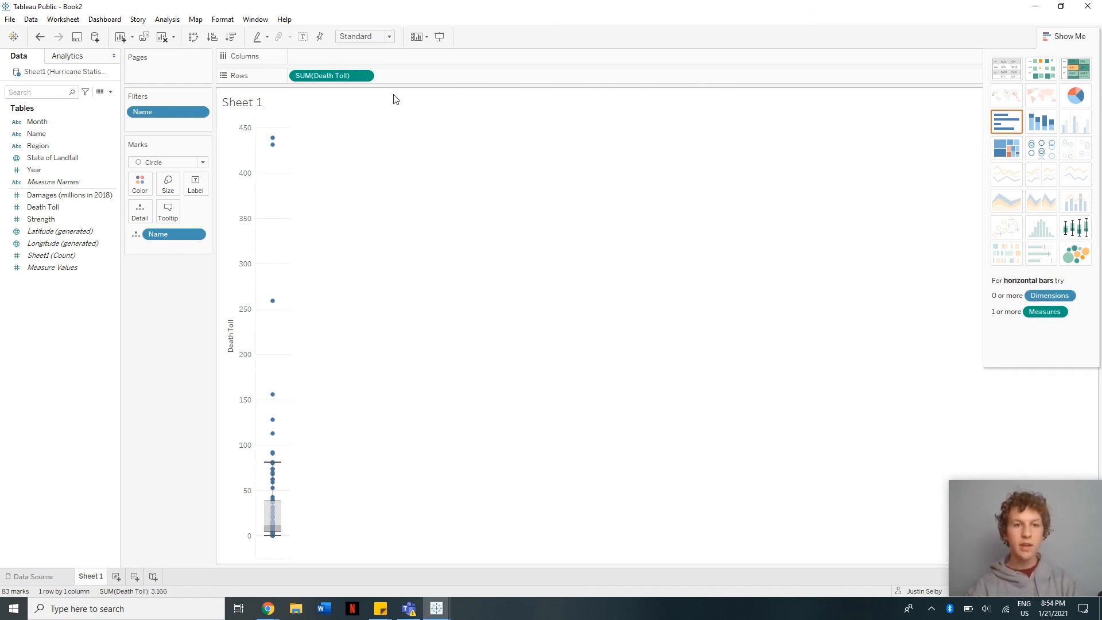
# - Clear the sheet and build a filled map of State of Landfall colored by the summed Death Toll
pyautogui.click(162, 38)
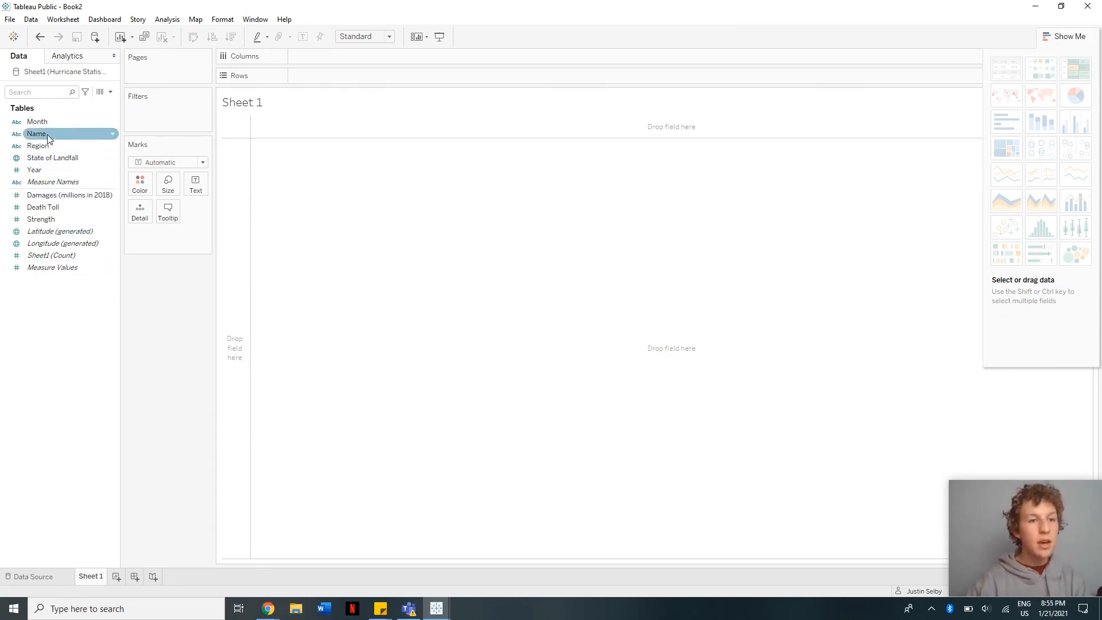
pyautogui.moveTo(53, 158); pyautogui.dragTo(352, 177)
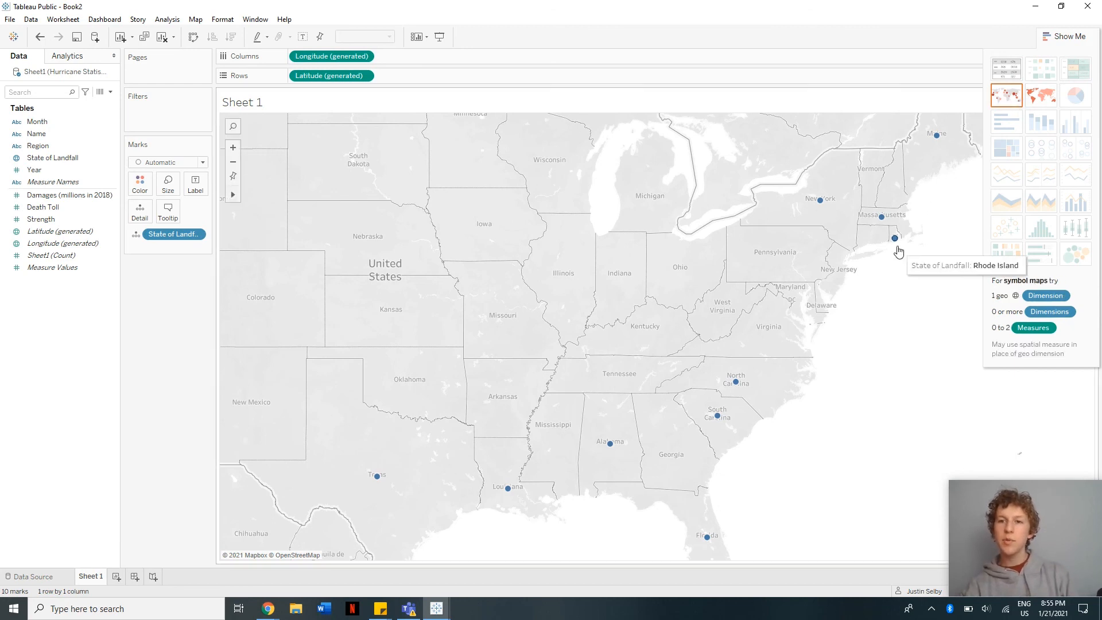
pyautogui.click(1044, 97)
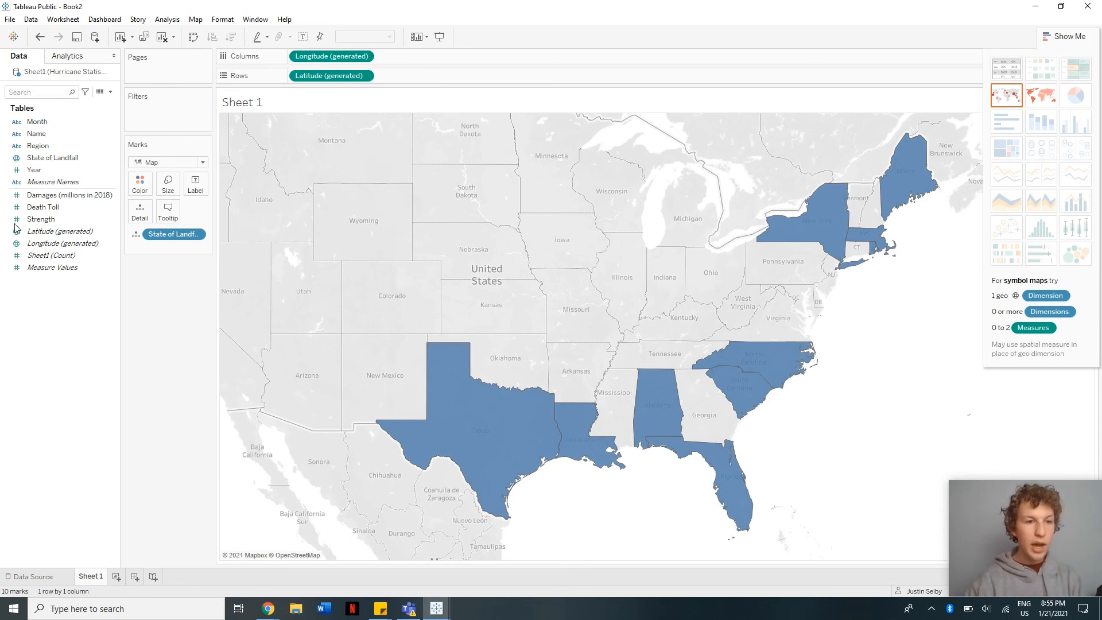
pyautogui.click(44, 209)
pyautogui.moveTo(46, 214)
pyautogui.mouseDown()
pyautogui.moveTo(396, 98)
pyautogui.moveTo(408, 77)
pyautogui.moveTo(401, 211)
pyautogui.mouseUp()
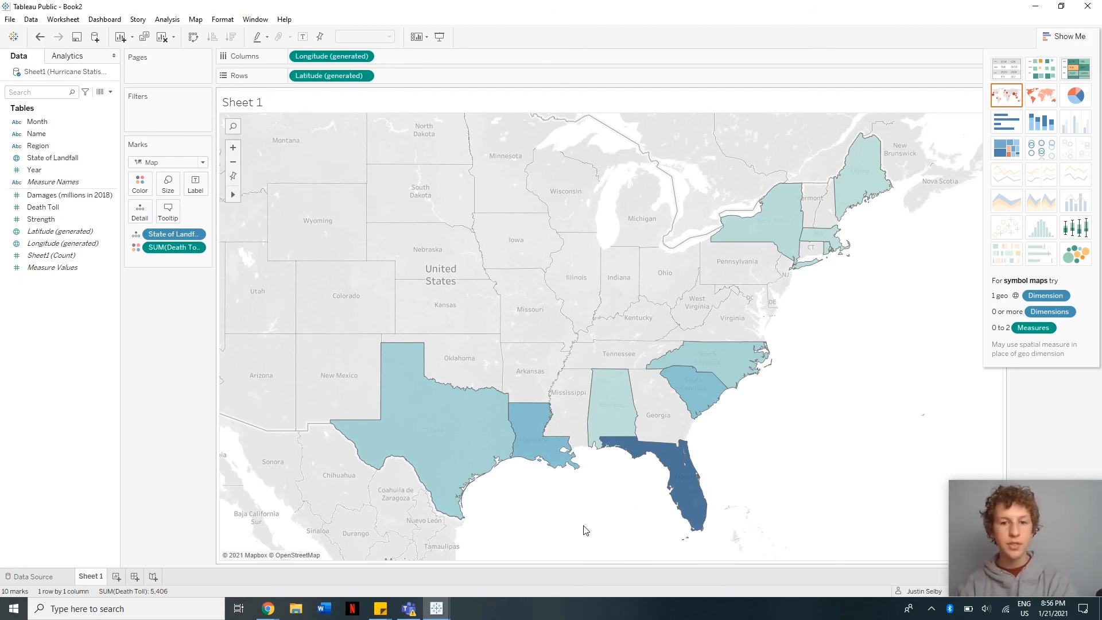
# - Switch to the driving log workbook Book1, clear its sheet and place Date in the columns at the discrete Day level
pyautogui.moveTo(436, 608)
pyautogui.click(395, 569)
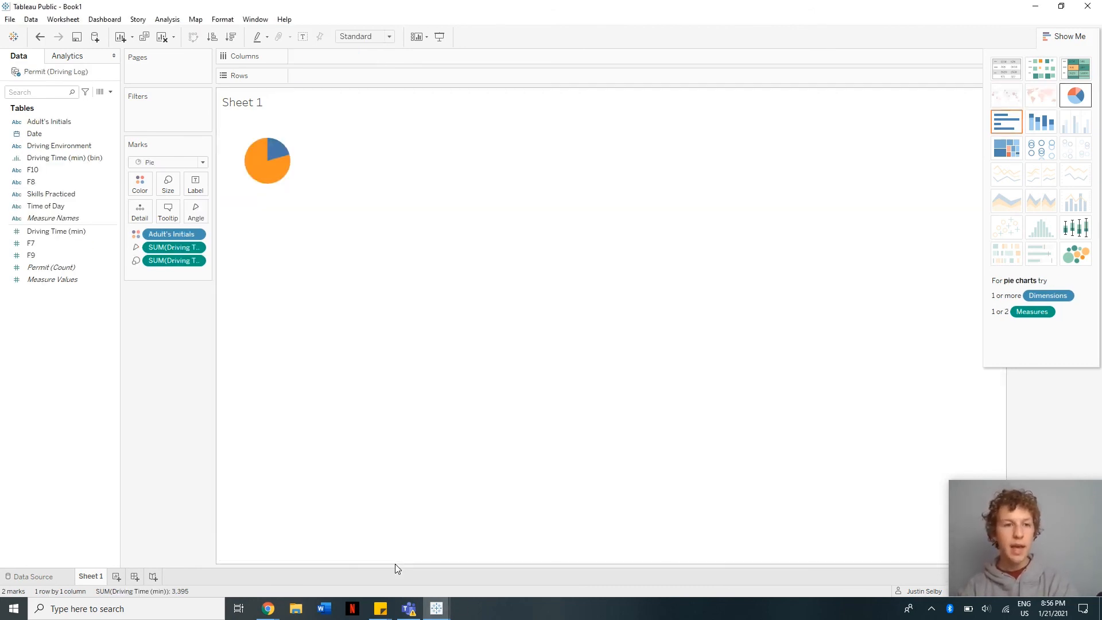
pyautogui.click(162, 36)
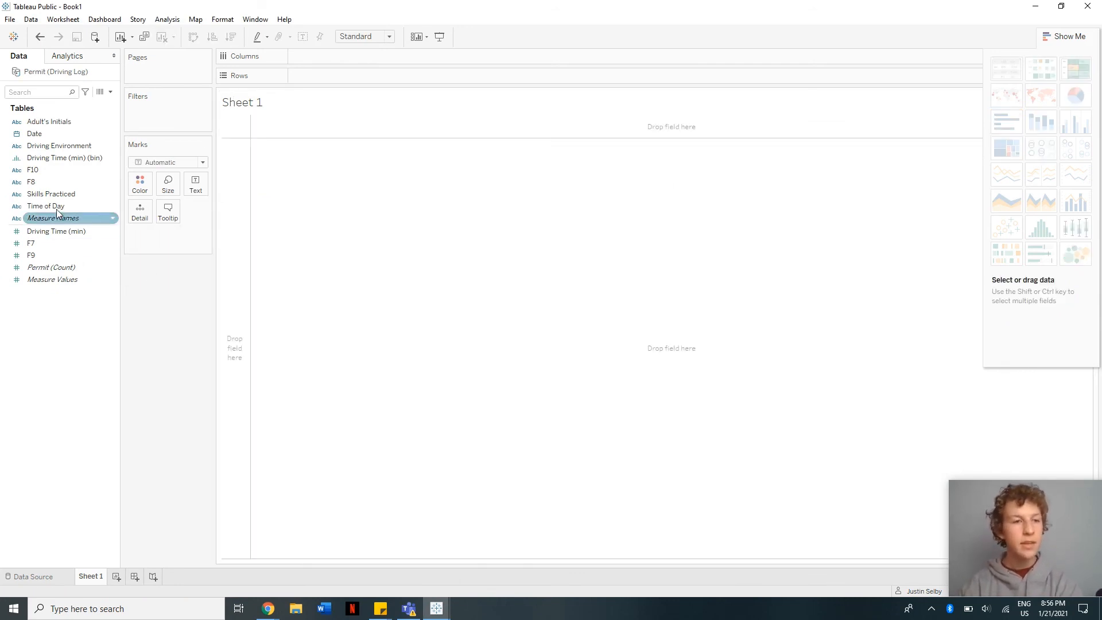
pyautogui.moveTo(54, 136); pyautogui.dragTo(343, 57)
pyautogui.click(365, 57)
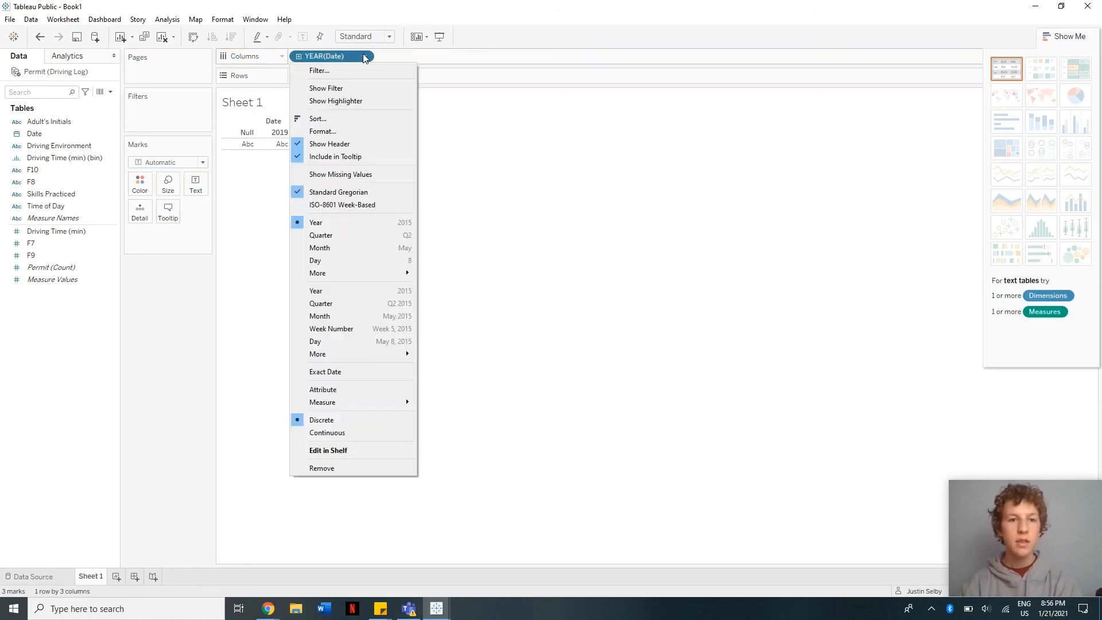
pyautogui.click(333, 260)
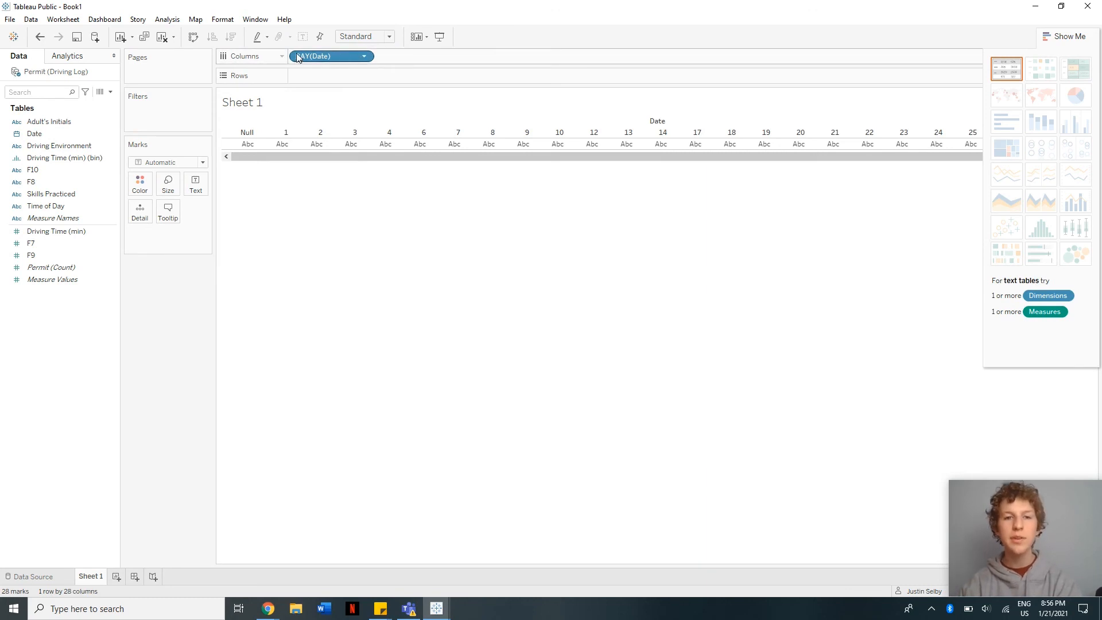
pyautogui.moveTo(348, 151)
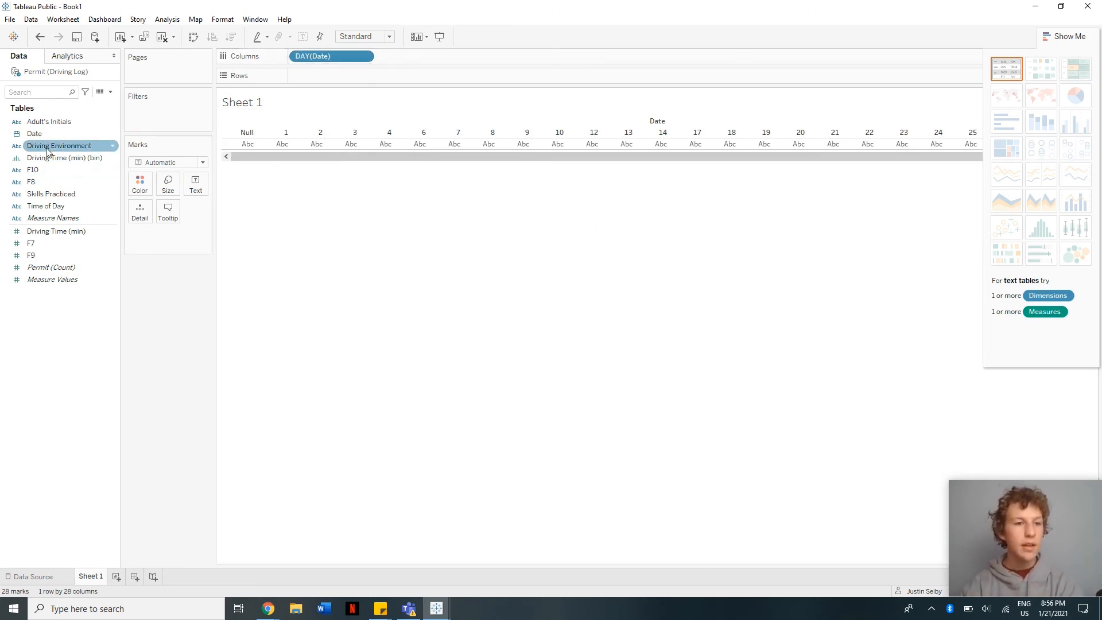
# - Build a heat map of Driving Time (min) by day and encode the measure by color instead of size
pyautogui.moveTo(66, 235); pyautogui.dragTo(366, 146)
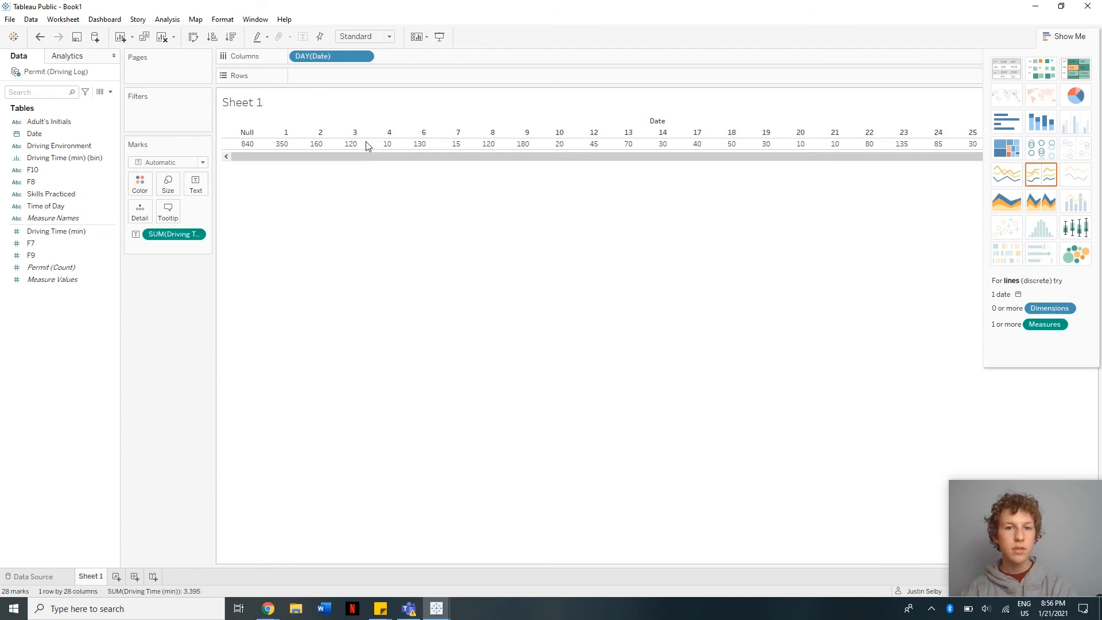
pyautogui.click(1051, 77)
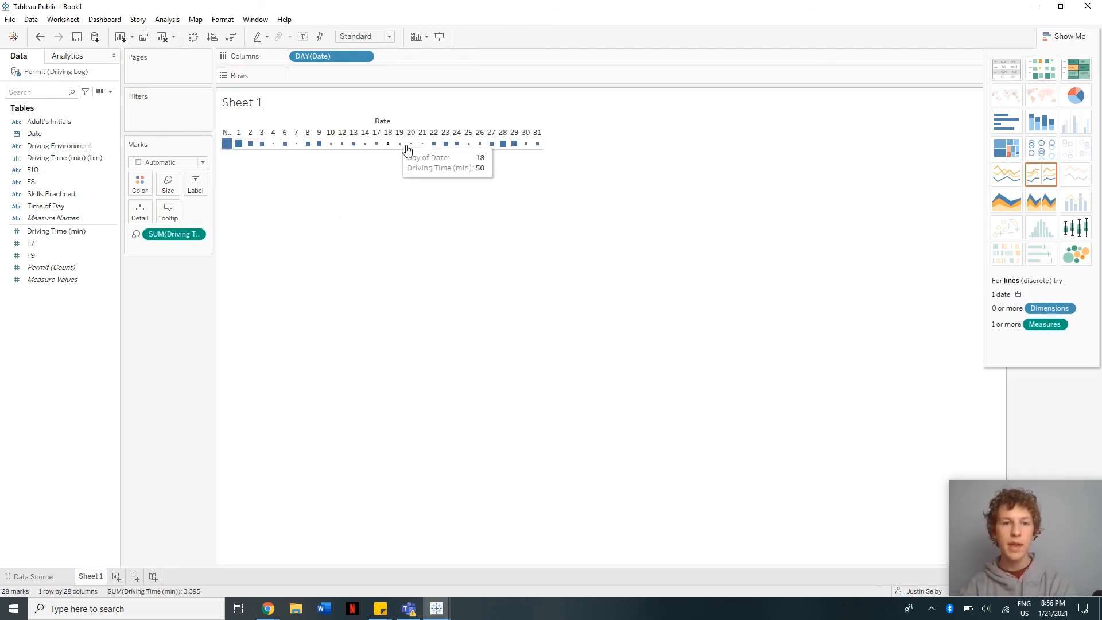
pyautogui.moveTo(320, 147)
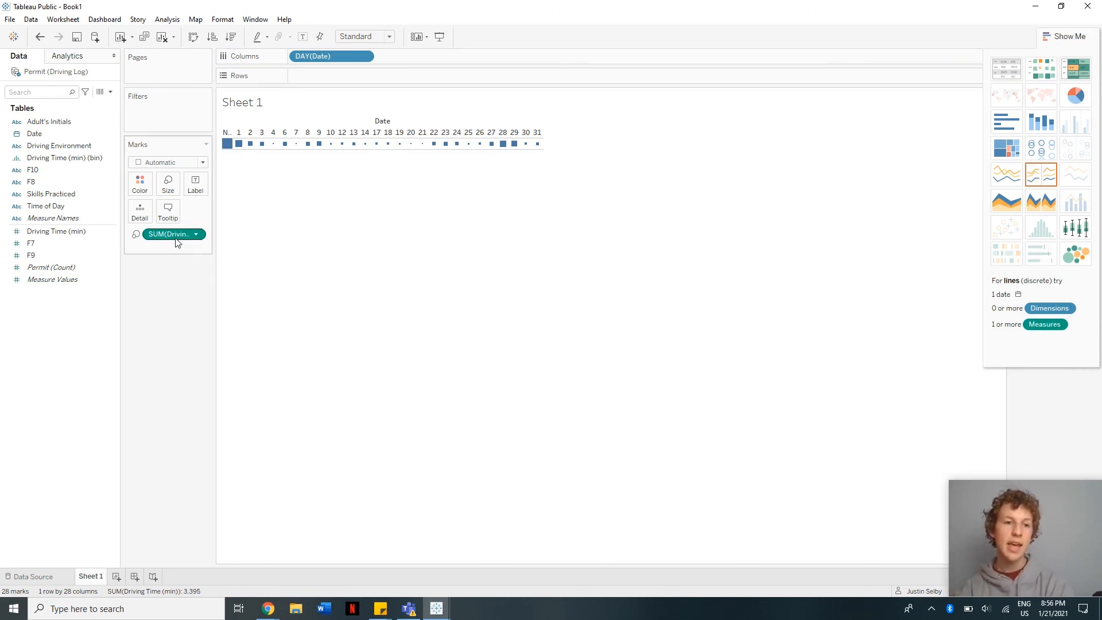
pyautogui.moveTo(178, 235); pyautogui.dragTo(144, 191)
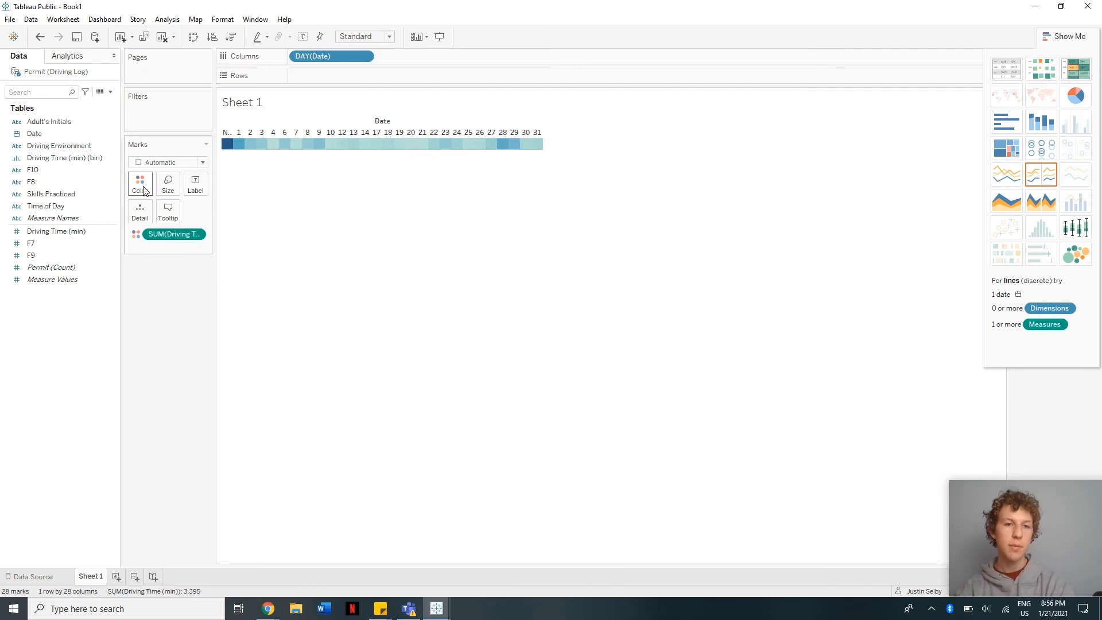
# - Exclude the Null date from the heat map and inspect the darkest days
pyautogui.rightClick(228, 147)
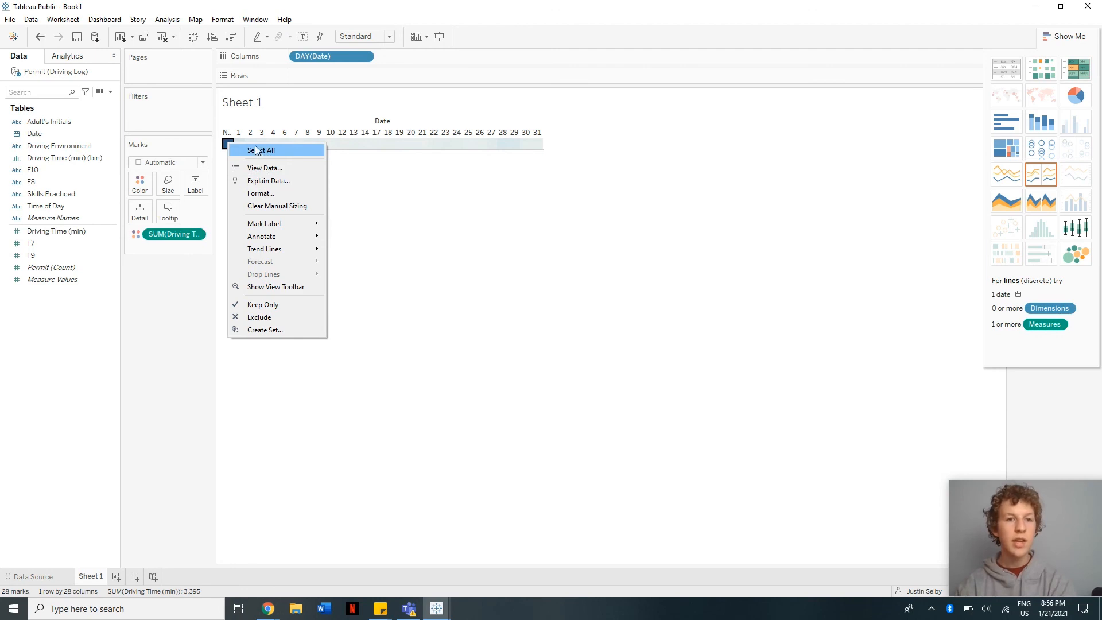
pyautogui.click(288, 317)
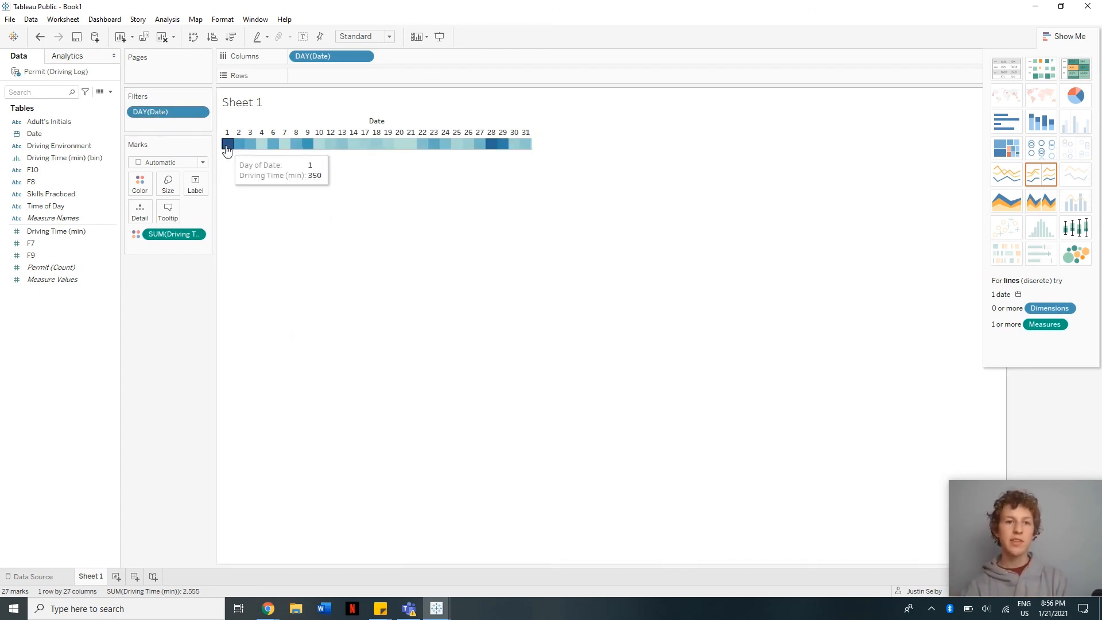
pyautogui.moveTo(489, 146)
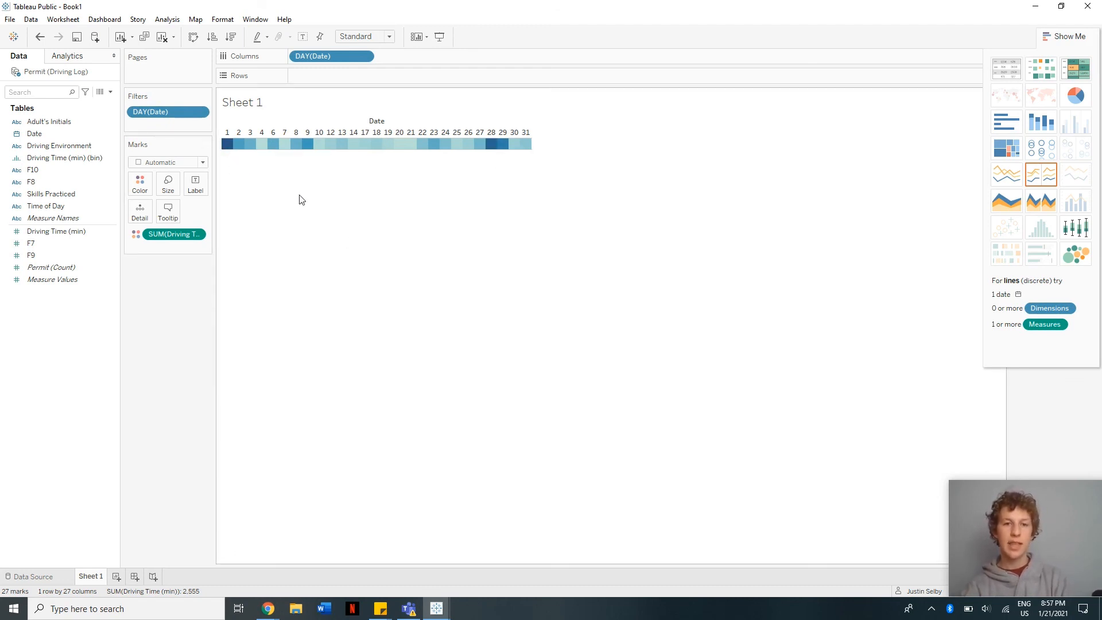
pyautogui.moveTo(228, 148)
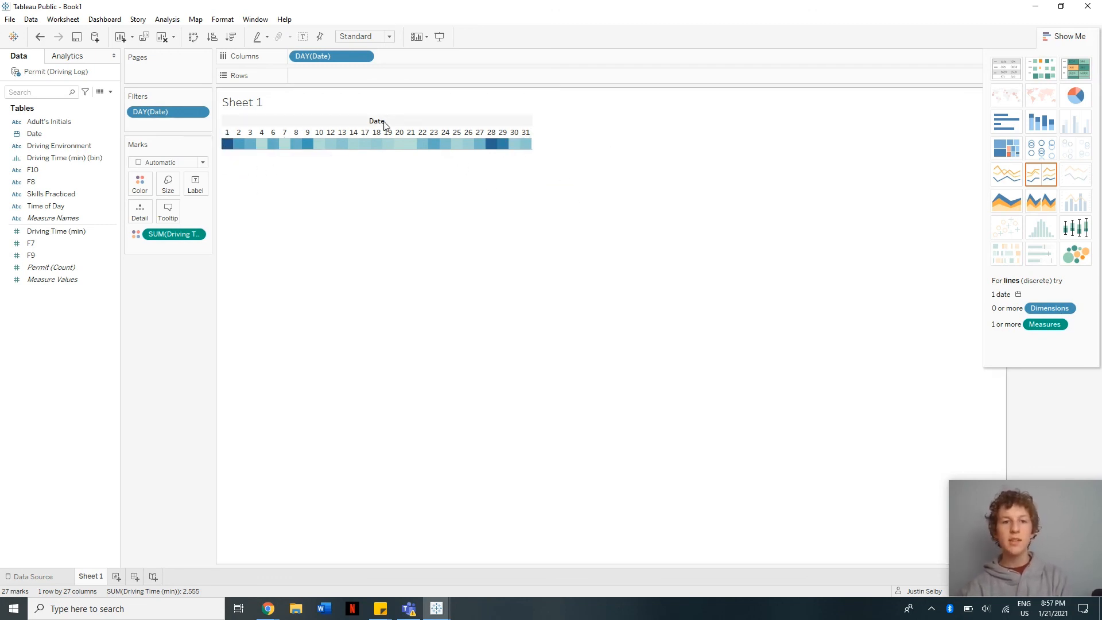
# - Replace the day field in the columns with Date expanded to Year, Month and Day without Quarter, and inspect the darkest cells
pyautogui.moveTo(297, 81); pyautogui.dragTo(32, 194)
pyautogui.moveTo(40, 134); pyautogui.dragTo(312, 62)
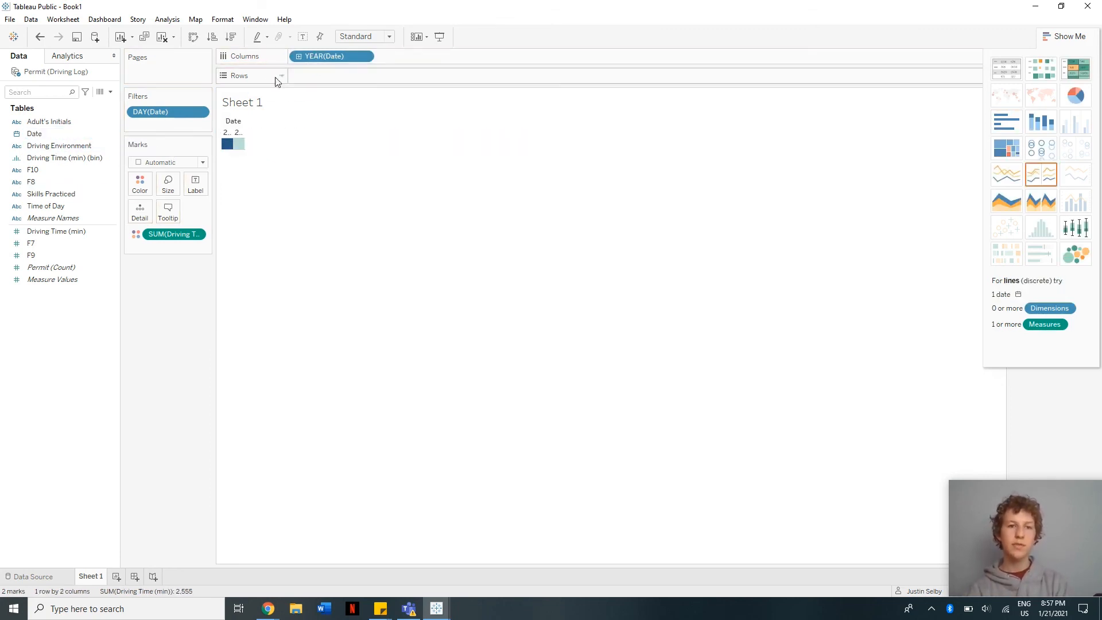
pyautogui.click(299, 57)
pyautogui.click(385, 56)
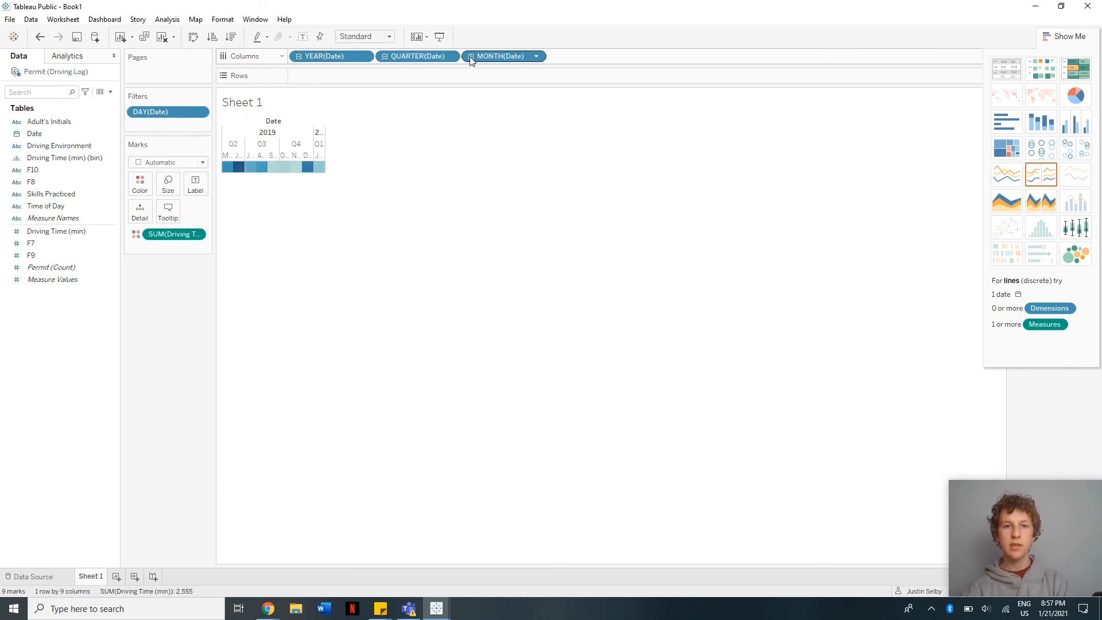
pyautogui.click(471, 56)
pyautogui.moveTo(426, 56); pyautogui.dragTo(89, 170)
pyautogui.moveTo(481, 168)
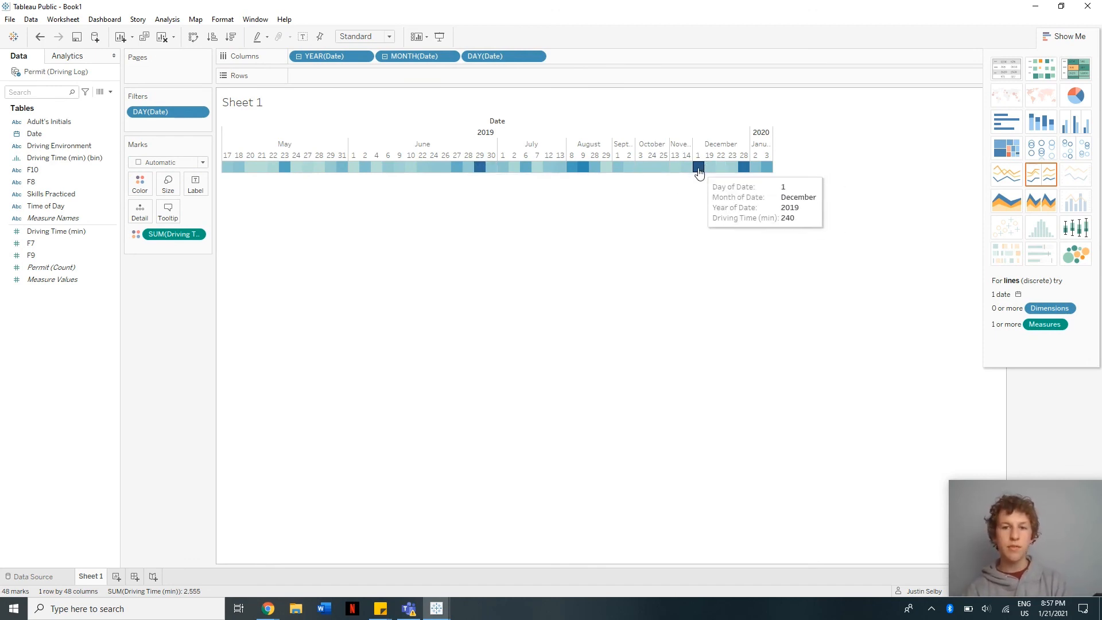
pyautogui.moveTo(744, 167)
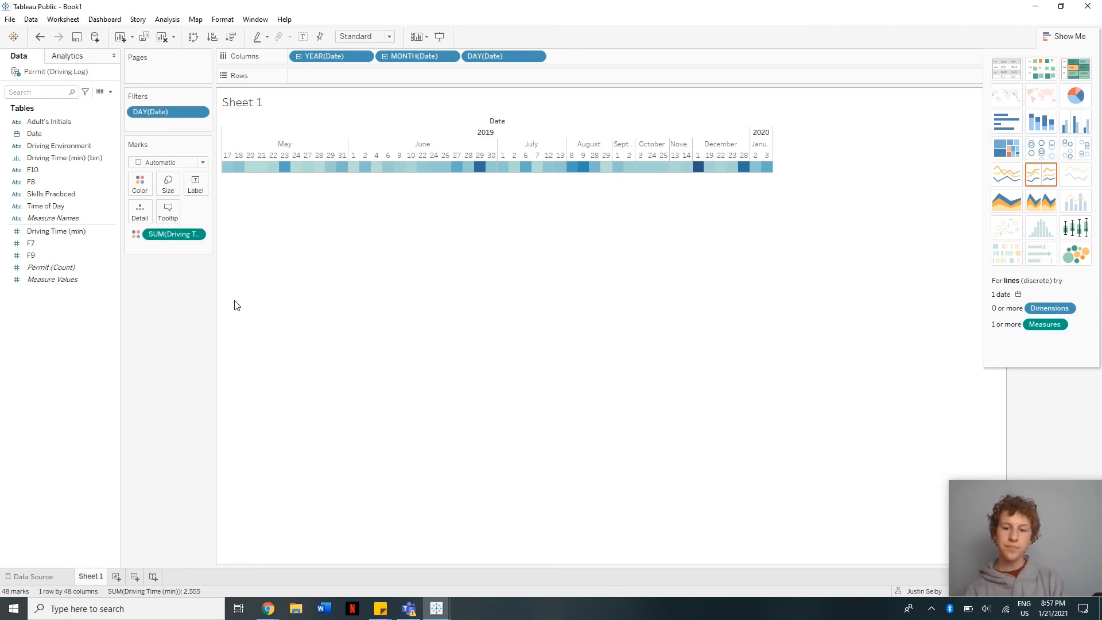
# - Switch to the hurricane workbook Book2 to view its Death Toll map by state, and return to Book1
pyautogui.moveTo(444, 608)
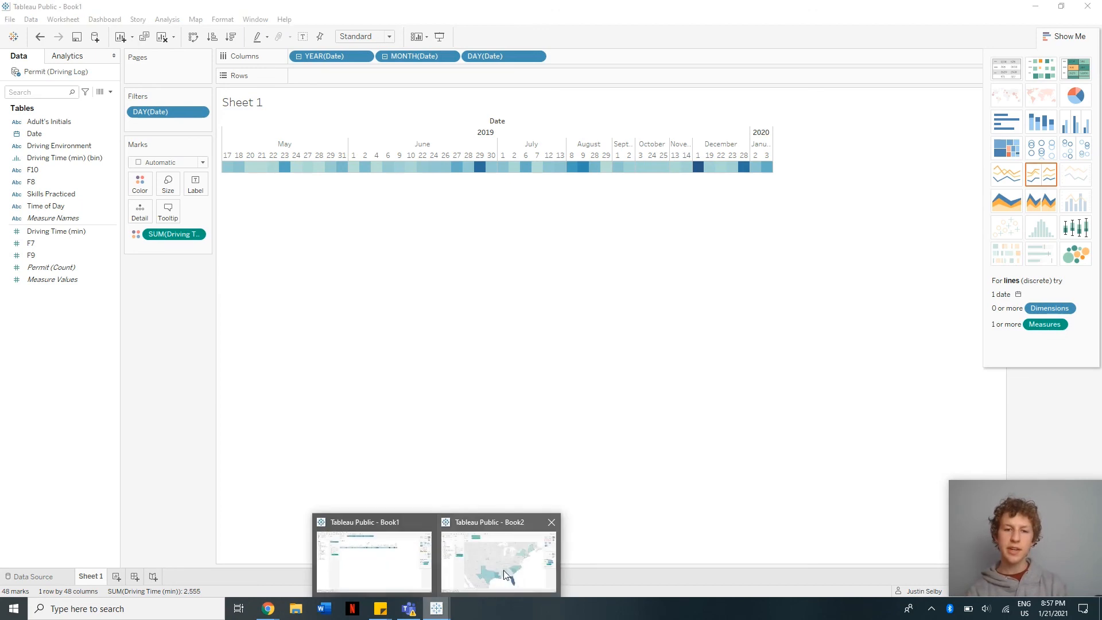
pyautogui.click(500, 506)
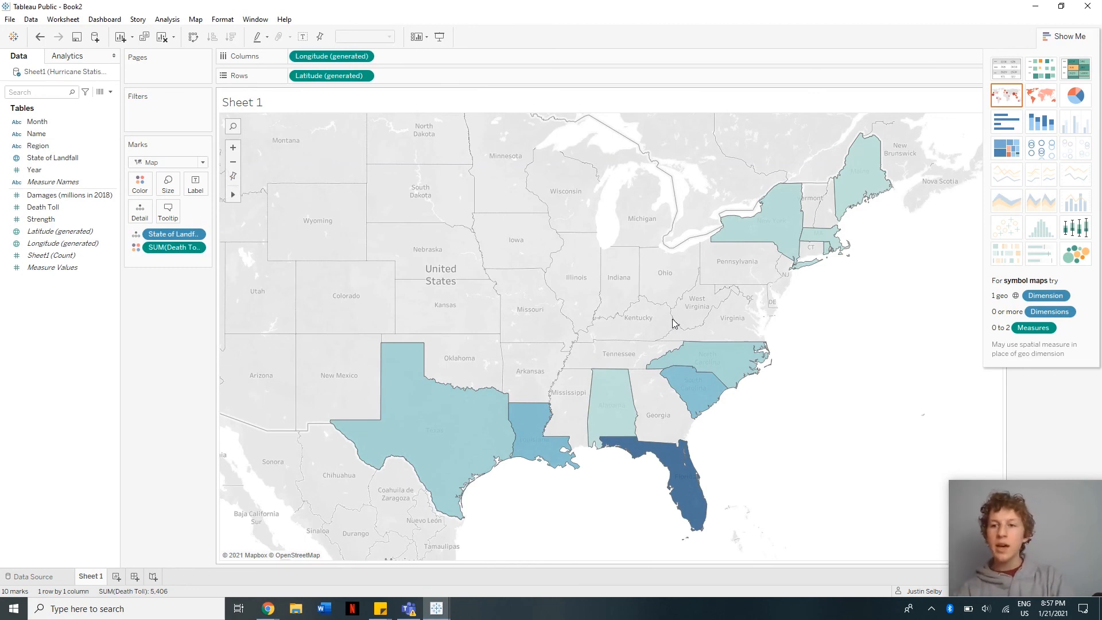
pyautogui.moveTo(437, 608)
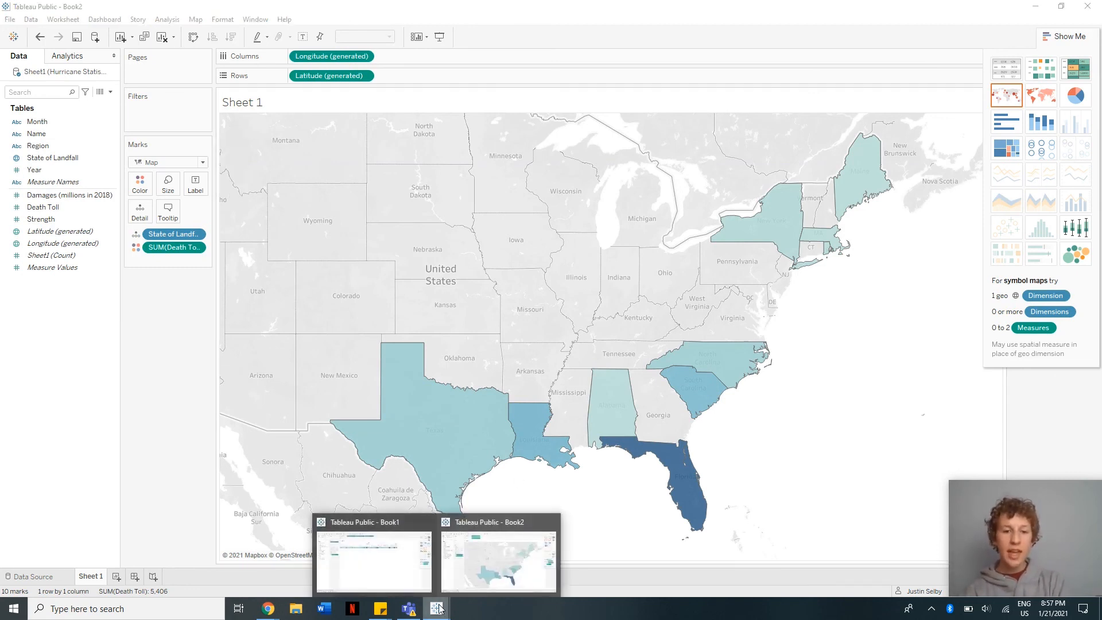
pyautogui.click(414, 562)
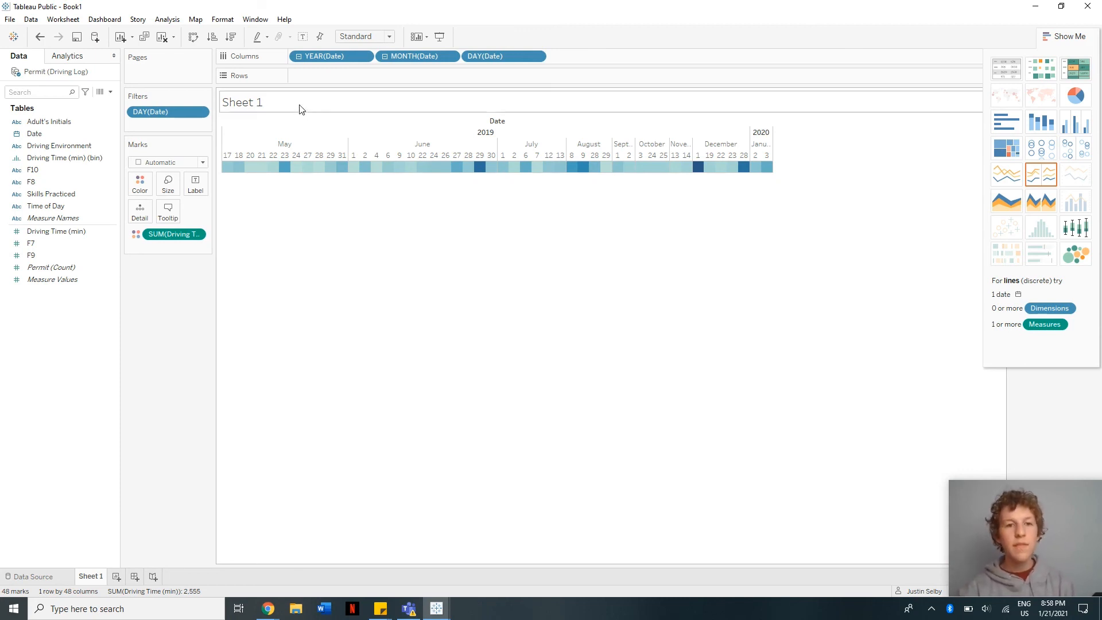
# - Clear the sheet and place Date in the columns at the Month level only, without Year and Quarter
pyautogui.click(162, 38)
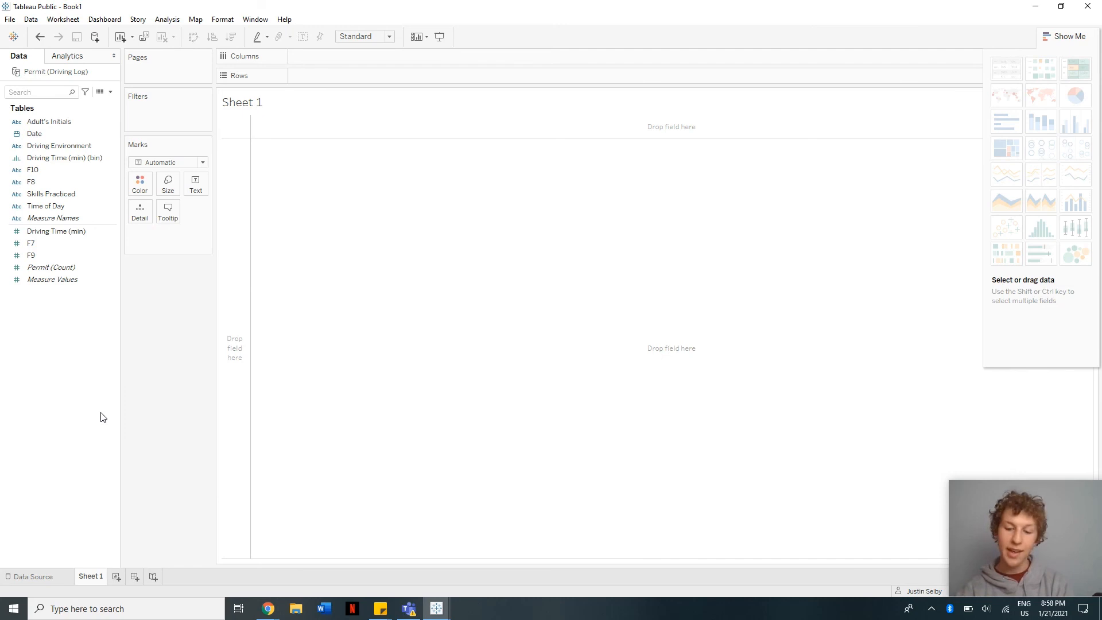
pyautogui.click(92, 136)
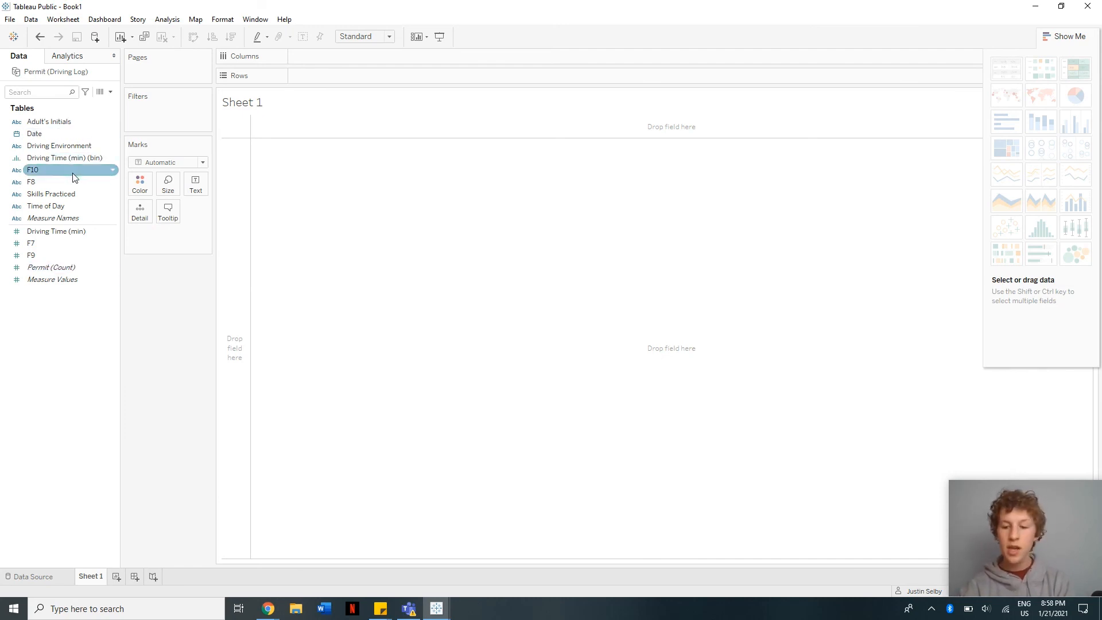
pyautogui.moveTo(55, 135); pyautogui.dragTo(314, 57)
pyautogui.click(299, 56)
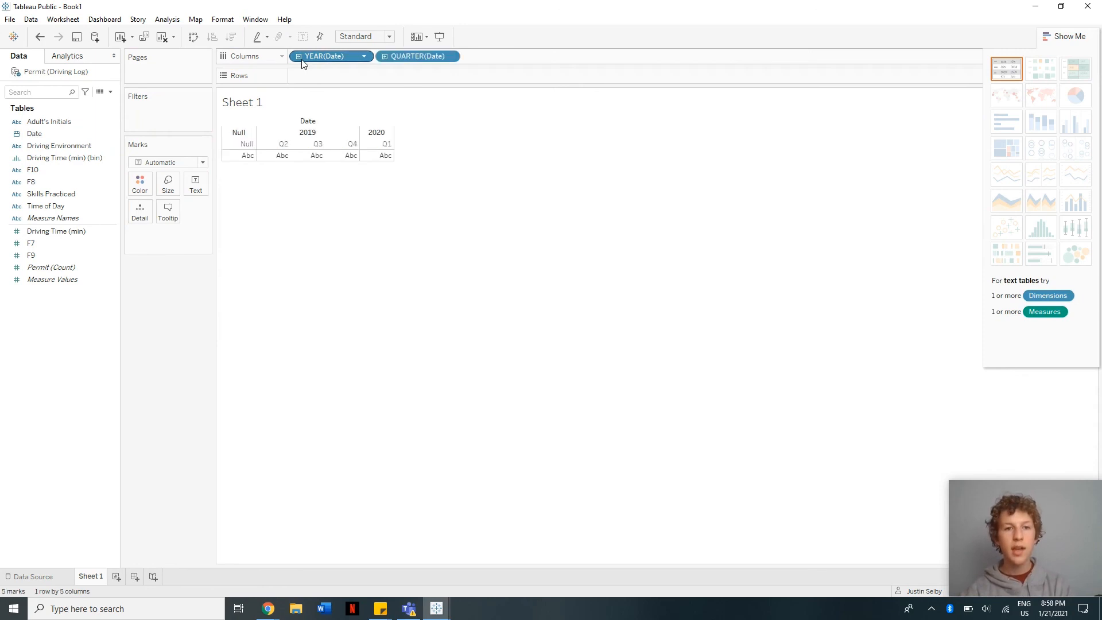
pyautogui.click(385, 56)
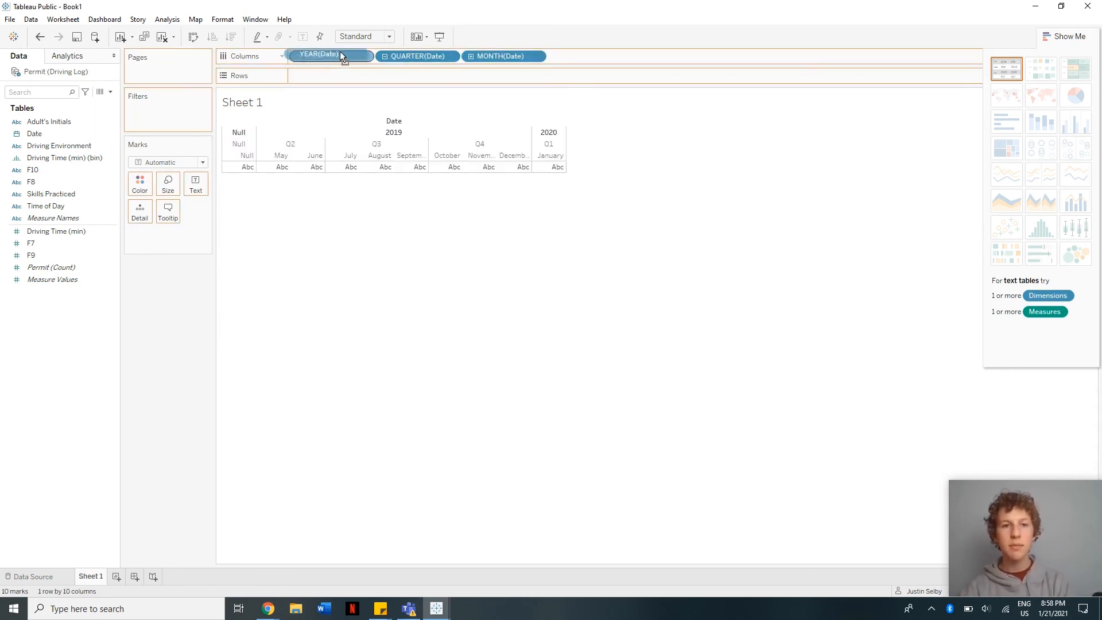
pyautogui.moveTo(396, 57); pyautogui.dragTo(75, 172)
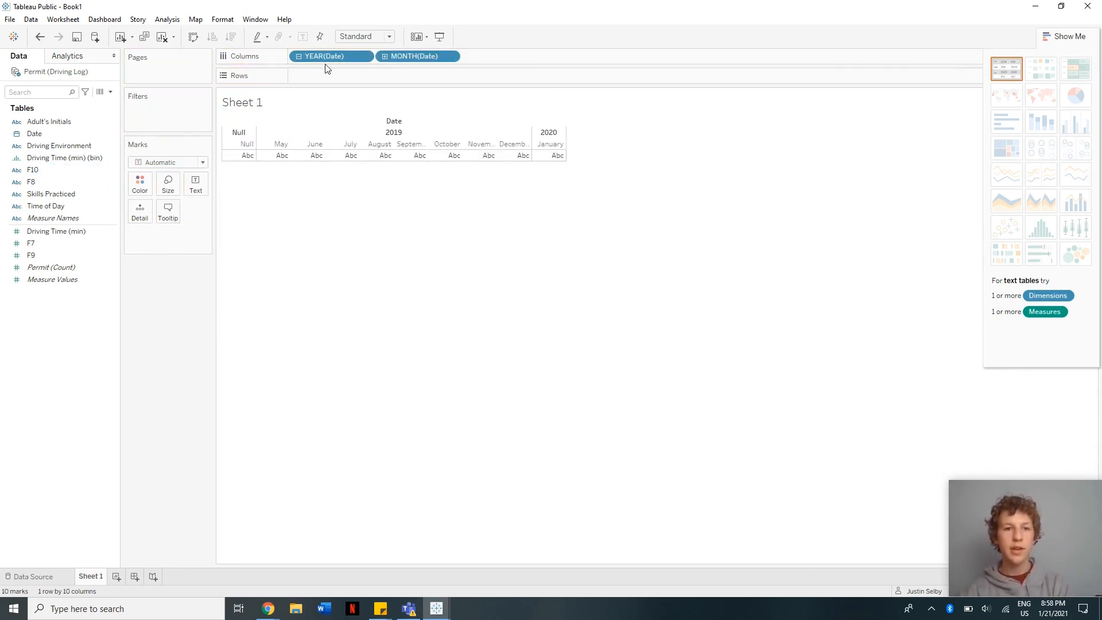
pyautogui.moveTo(329, 56); pyautogui.dragTo(73, 166)
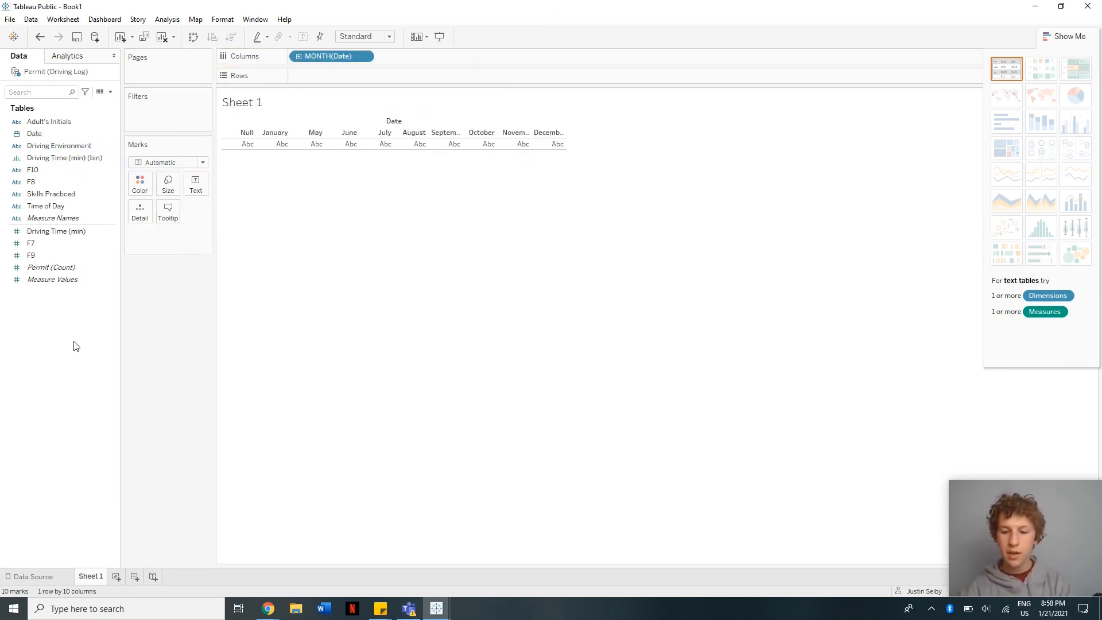
# - Build a treemap of Driving Time (min) by month and exclude the Null month from it
pyautogui.moveTo(52, 241); pyautogui.dragTo(388, 74)
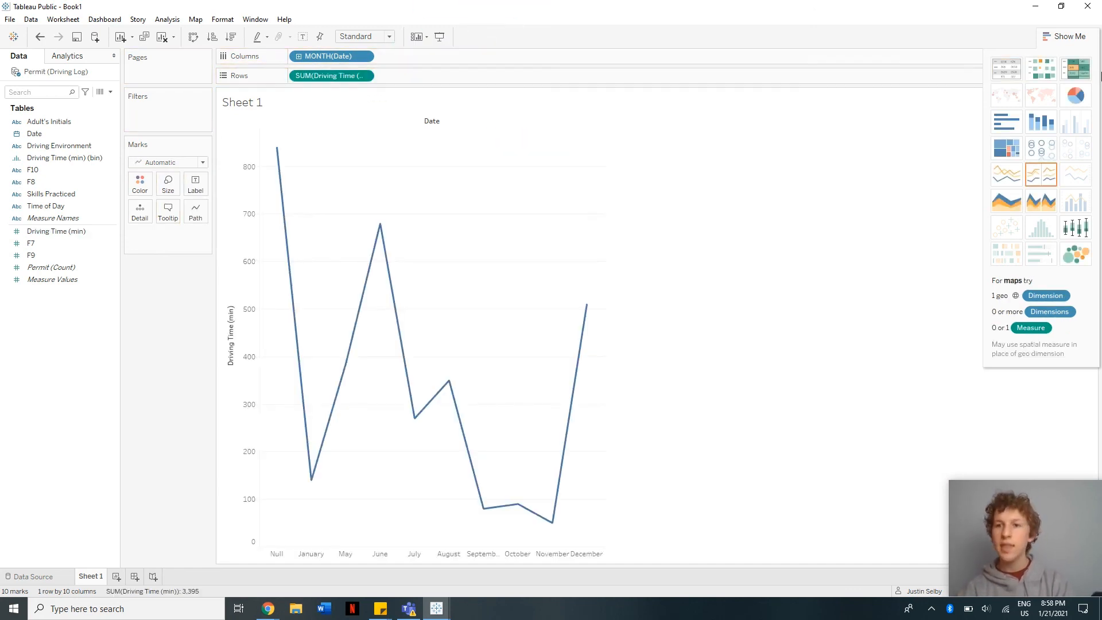
pyautogui.click(1005, 151)
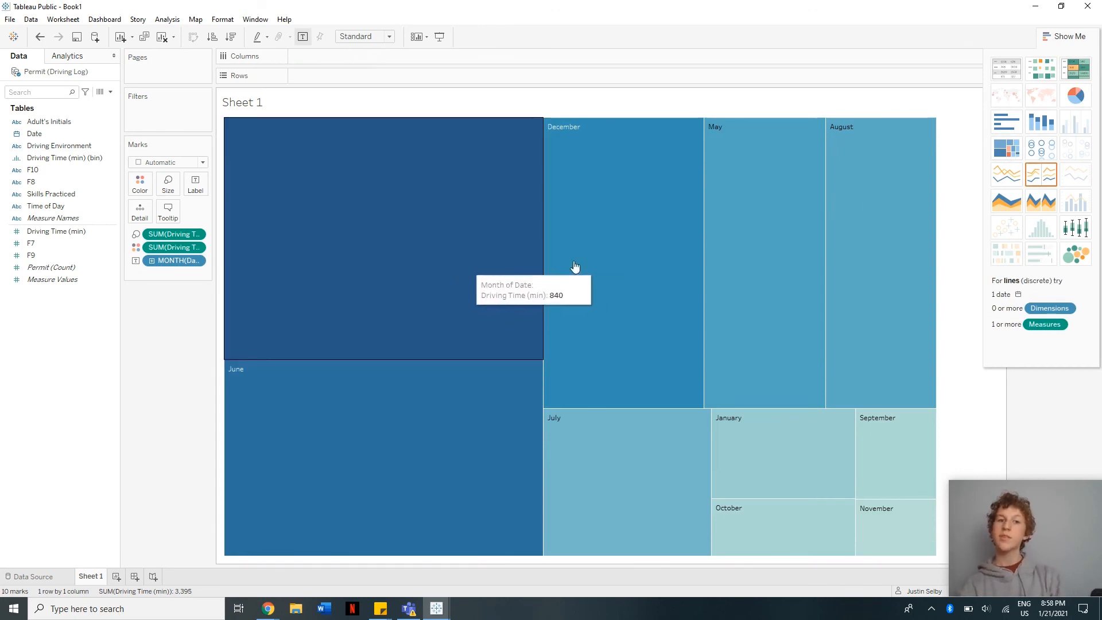
pyautogui.rightClick(385, 245)
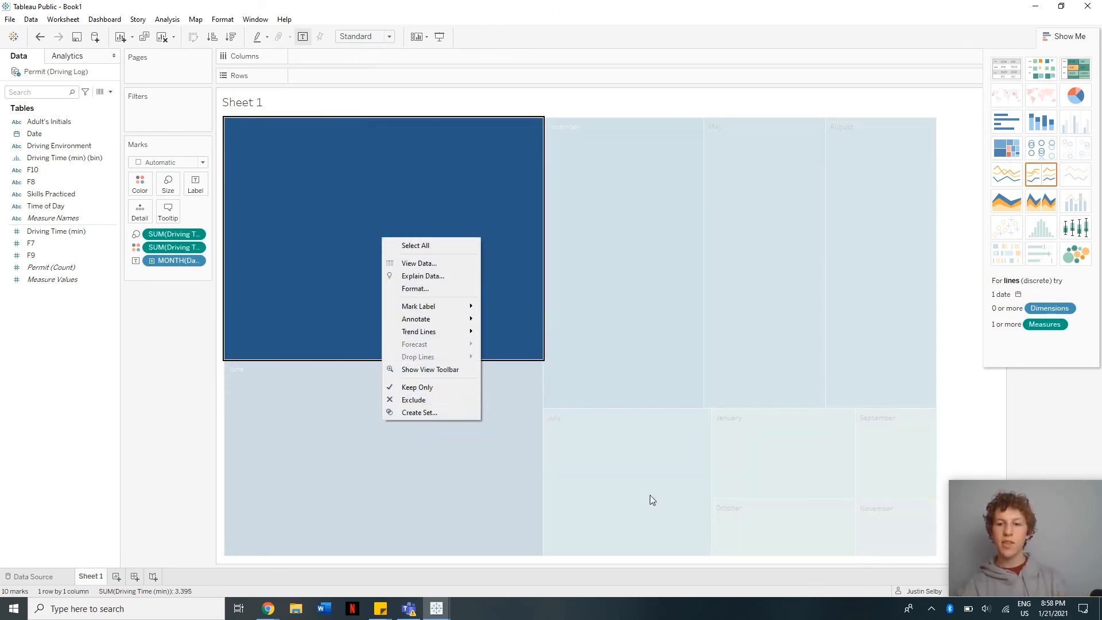
pyautogui.click(434, 398)
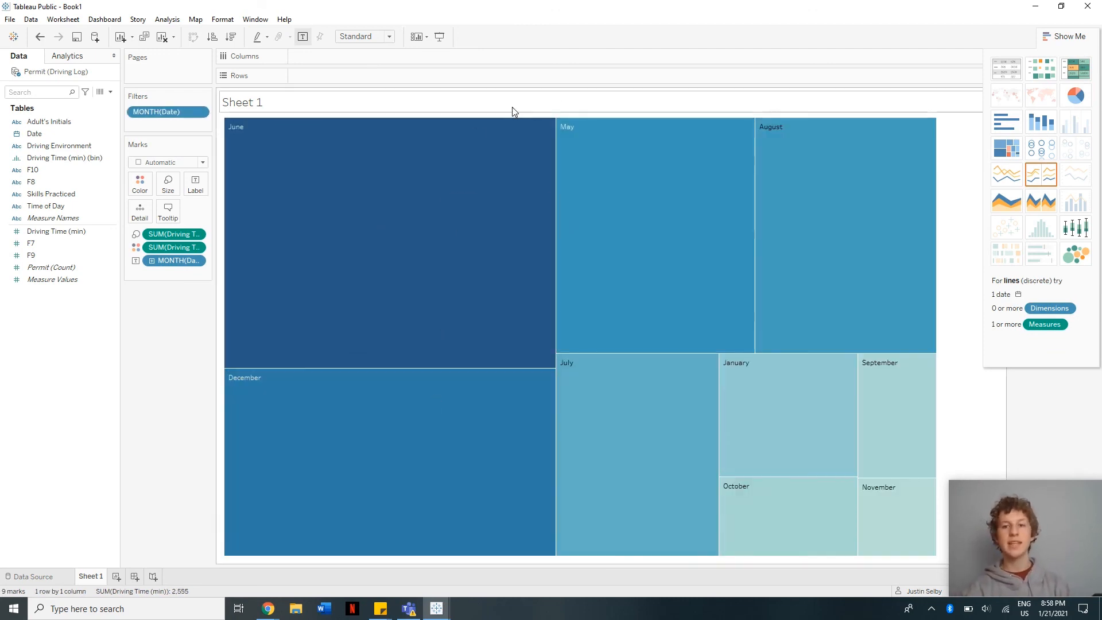
pyautogui.moveTo(910, 207)
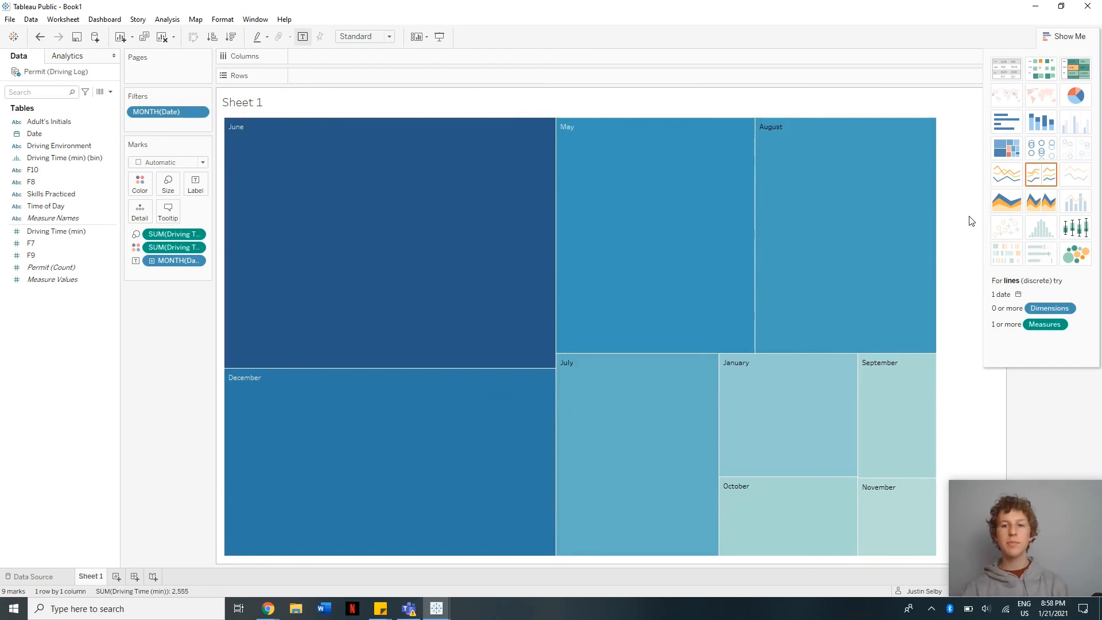